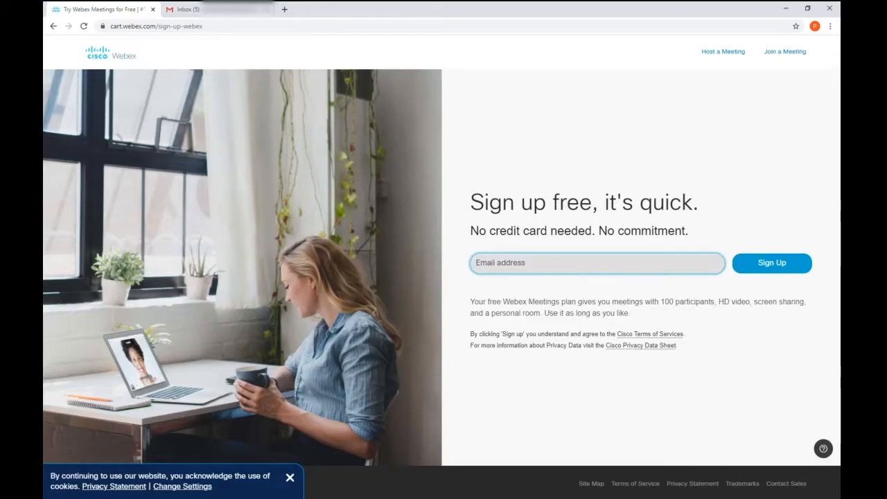
# Step: Fill in the saved Gmail email address and submit it to sign up
pyautogui.press('Down')
pyautogui.press('Return')
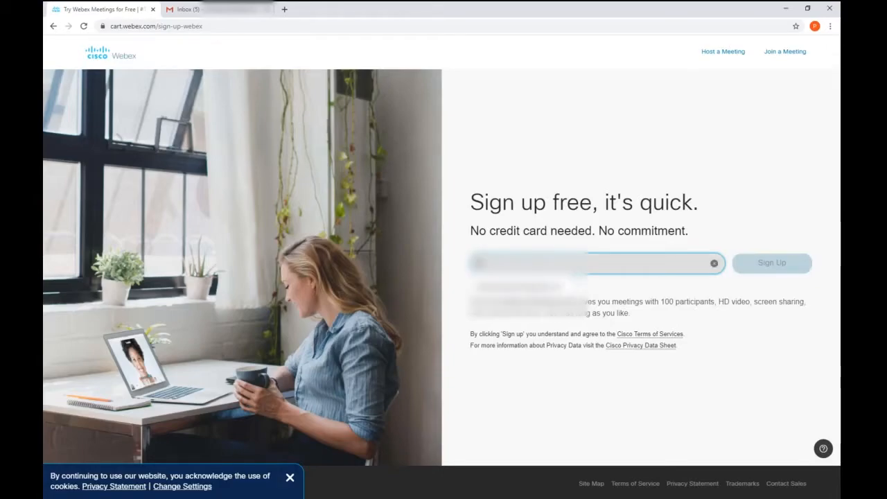
pyautogui.write('@gmail.com.com')
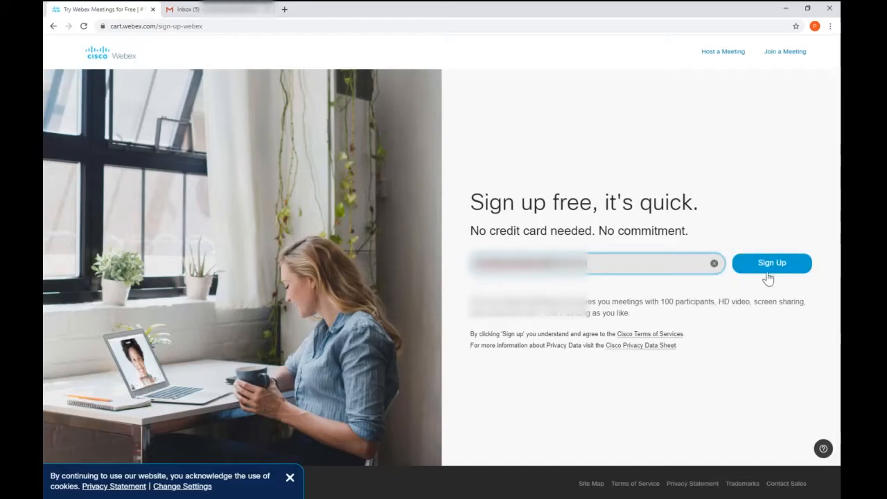
pyautogui.click(780, 269)
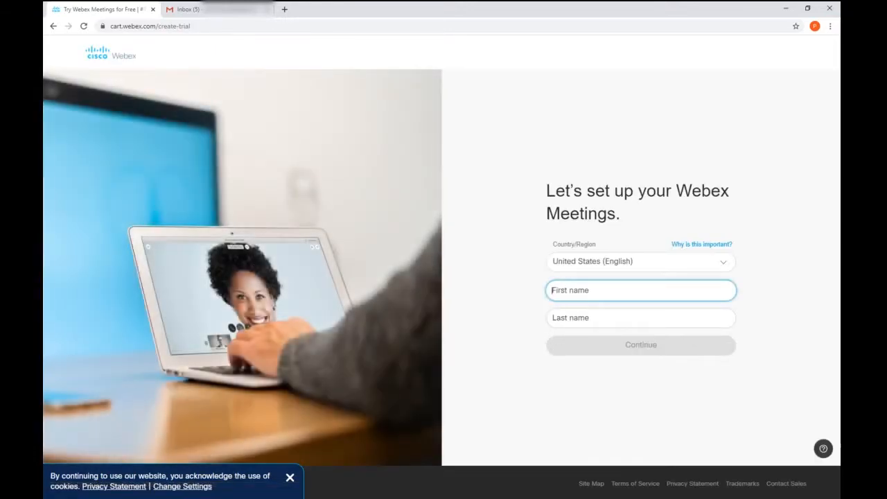
# Step: Enter the account holder's first and last name and continue to the activation page
pyautogui.write('John')
pyautogui.press('Tab')
pyautogui.write('Smith')
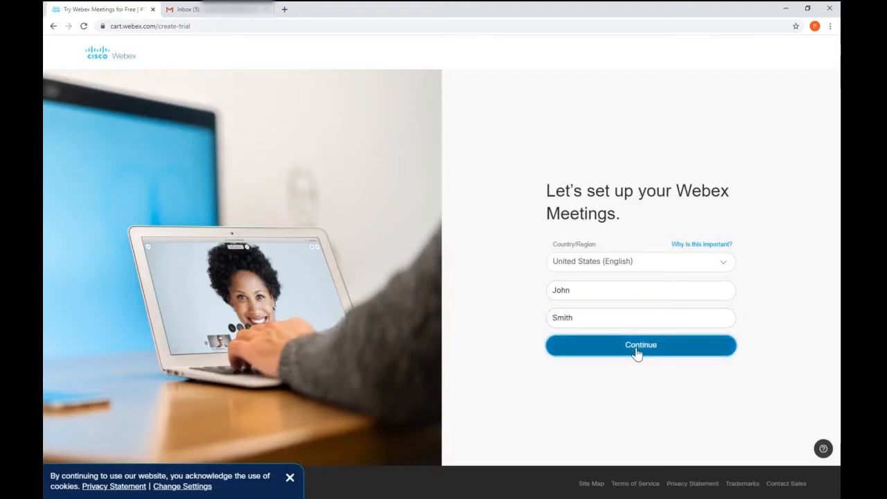
pyautogui.click(638, 350)
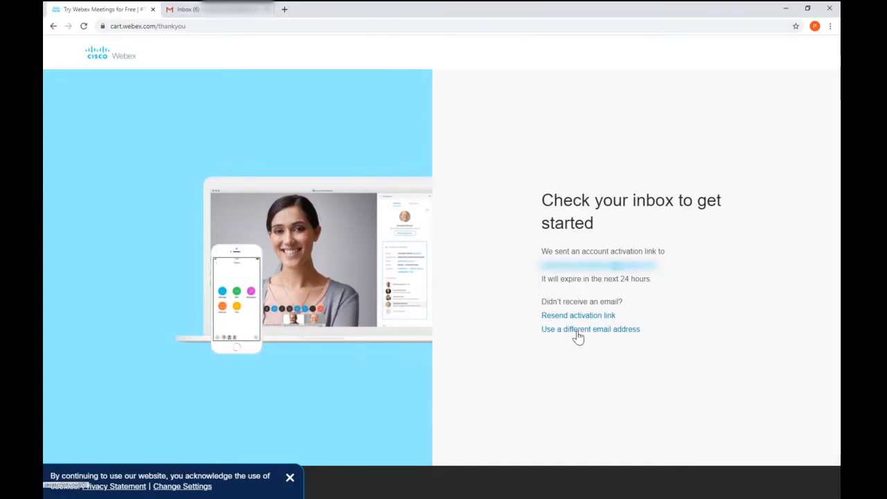
# Step: In Gmail, open 'Important: Your Cisco Webex account information' and follow its Create Password link
pyautogui.click(226, 14)
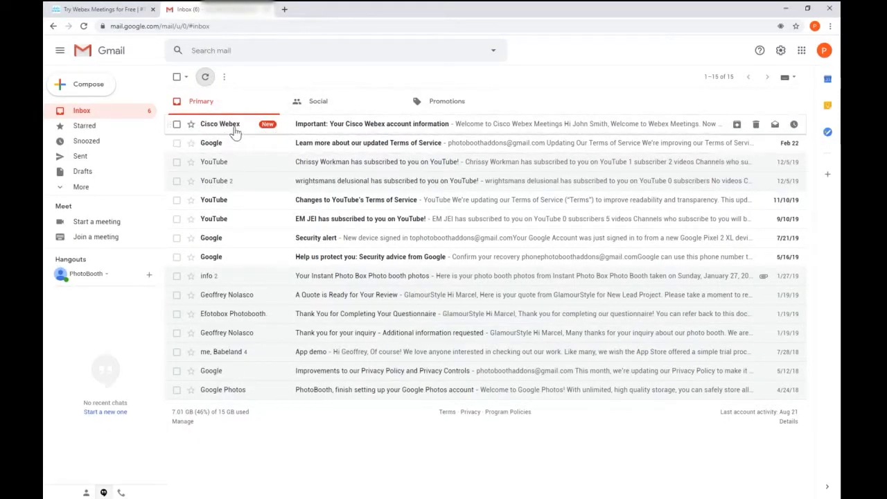
pyautogui.click(387, 132)
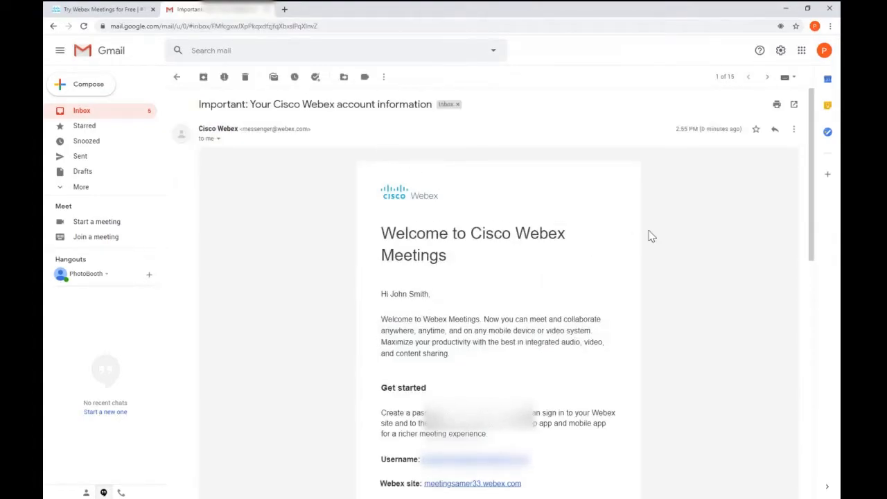
pyautogui.scroll(-3, 652, 239)
pyautogui.scroll(-1, 650, 238)
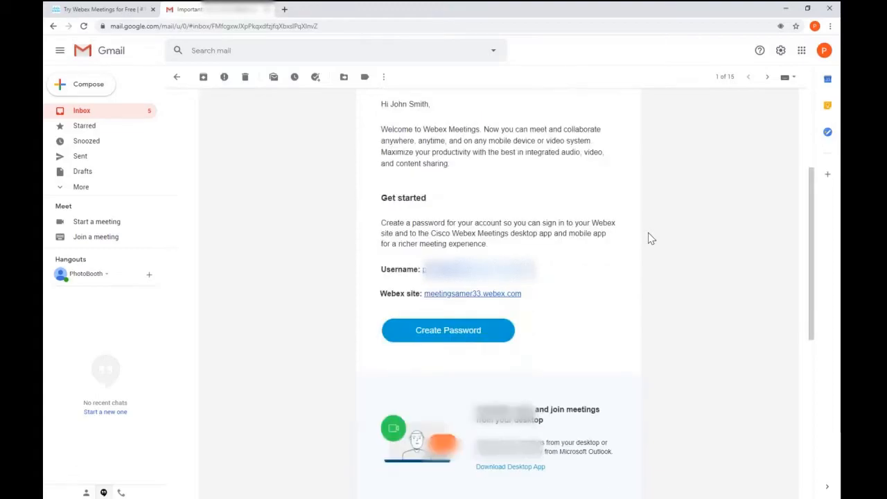
pyautogui.click(451, 335)
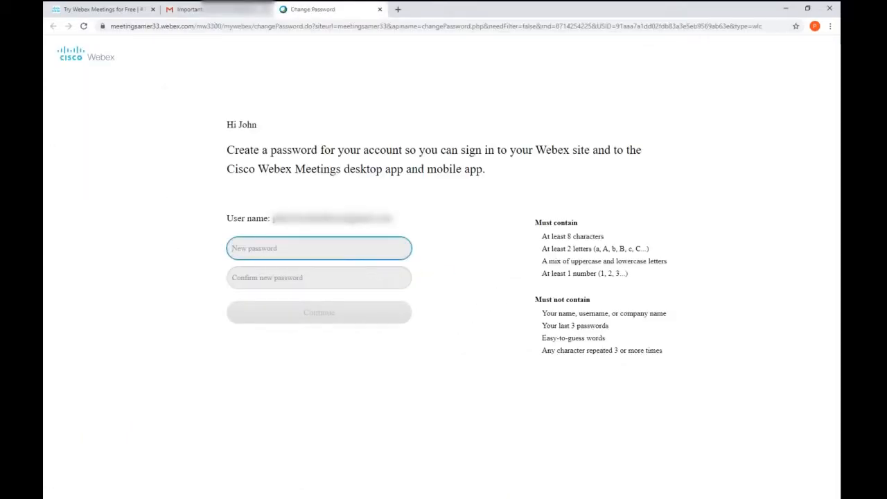
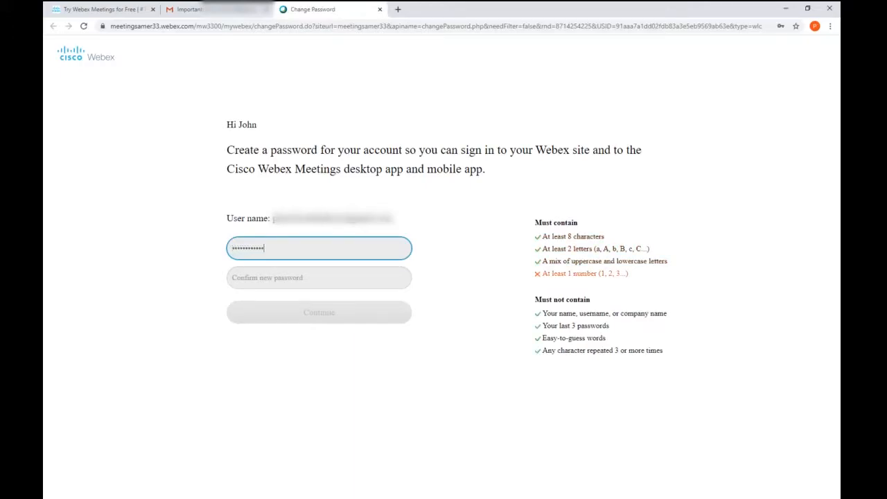
# Step: Enter and confirm a new account password, then continue to the Personal Room home page
pyautogui.press('Tab')
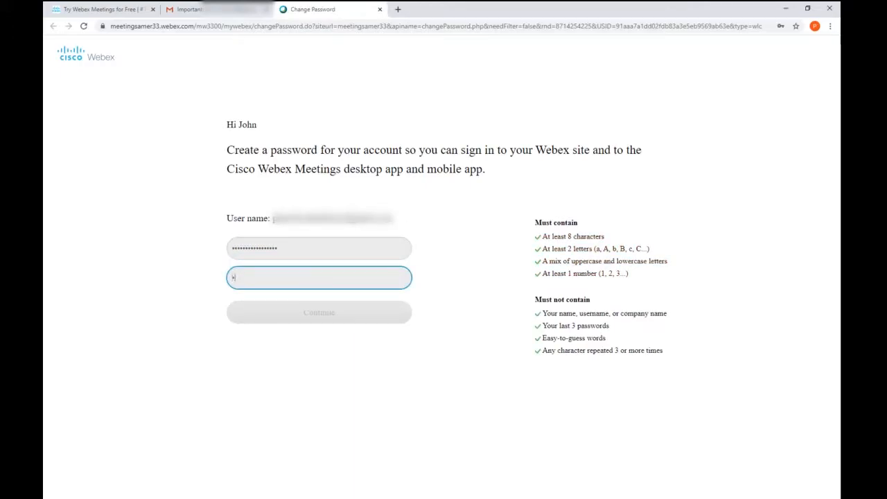
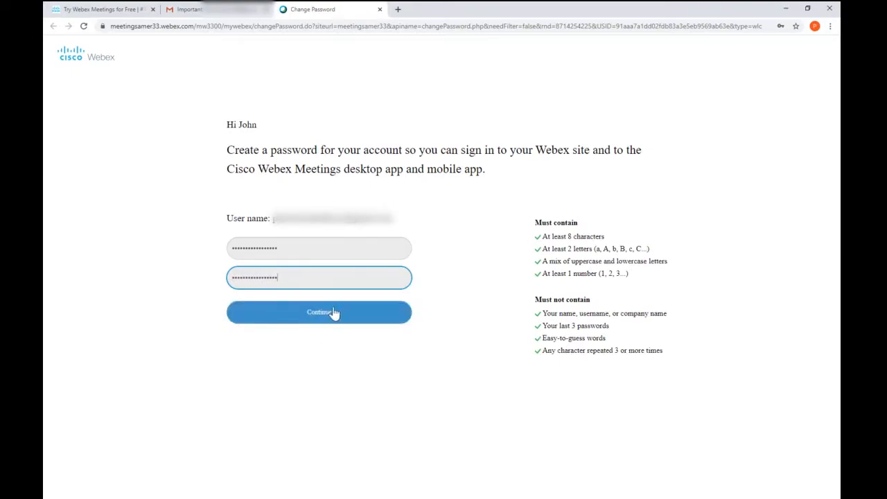
pyautogui.click(329, 316)
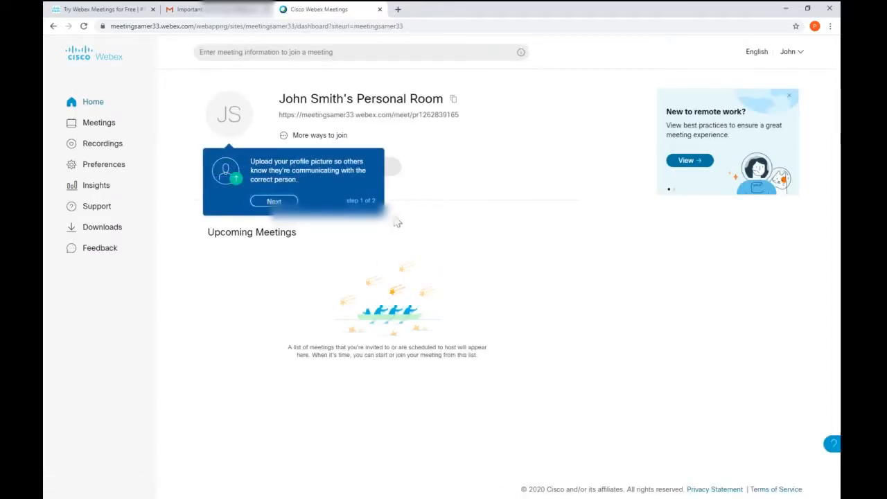
# Step: Dismiss the two onboarding tips and select the personal room link
pyautogui.click(280, 201)
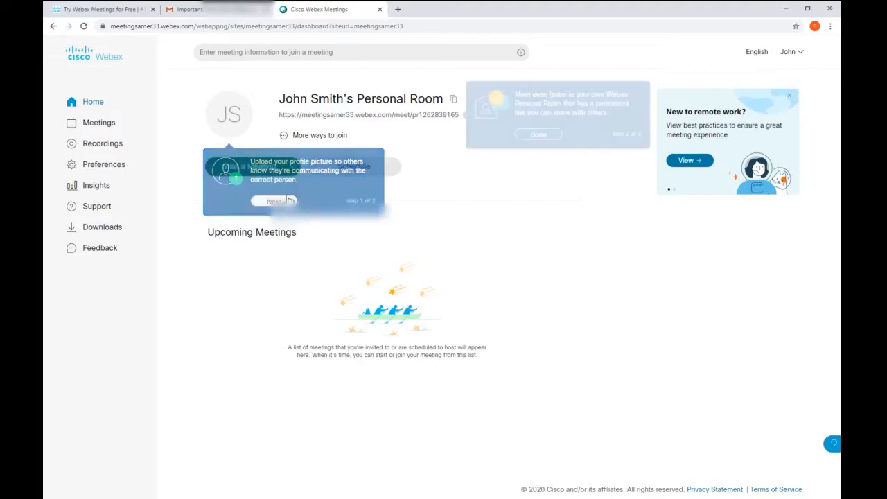
pyautogui.click(540, 135)
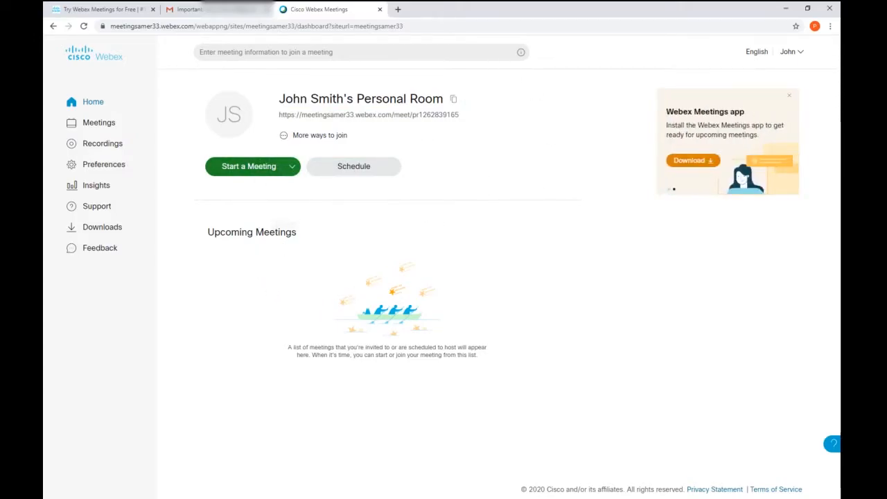
pyautogui.tripleClick(394, 115)
pyautogui.click(395, 115)
# Step: Reselect the whole personal room link a few times to inspect it
pyautogui.tripleClick(309, 117)
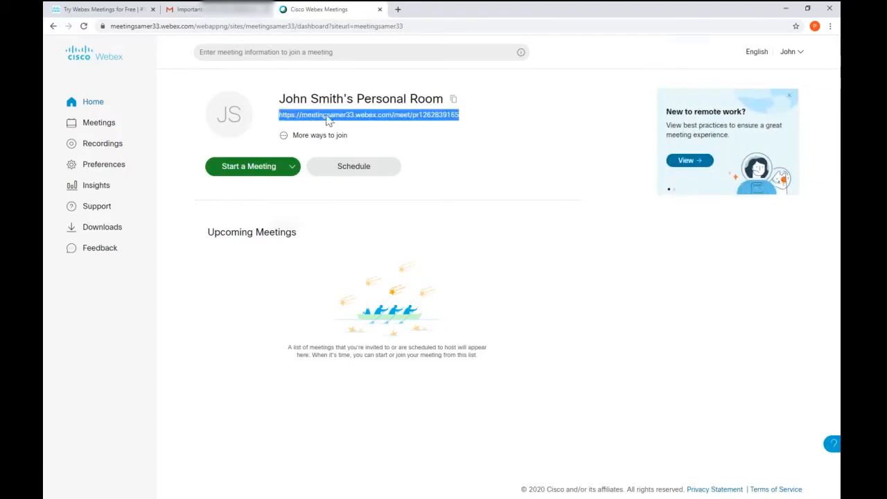
pyautogui.tripleClick(415, 115)
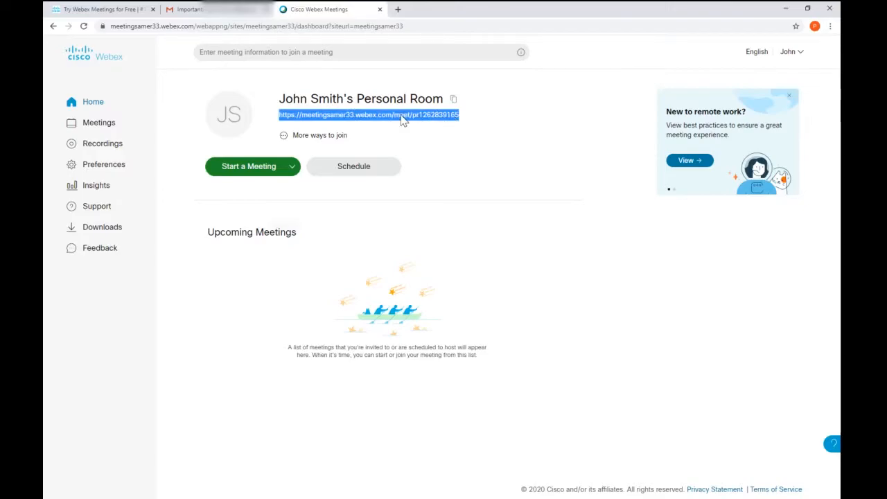
pyautogui.click(342, 126)
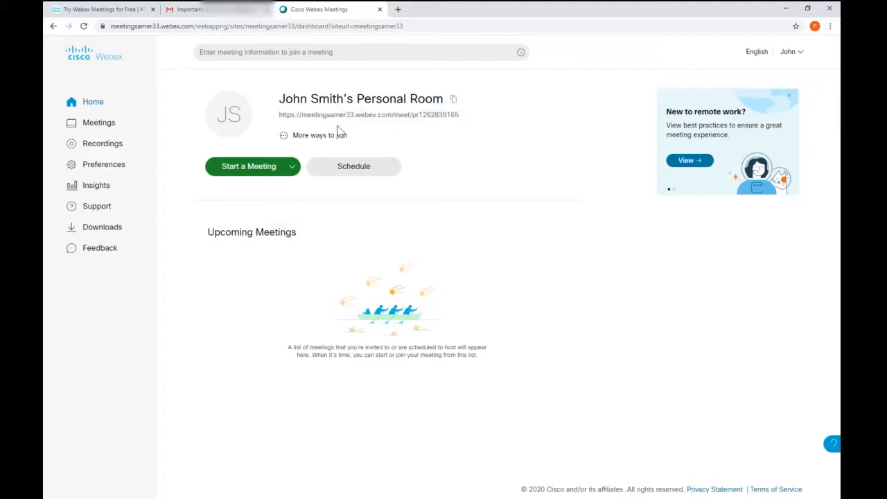
pyautogui.tripleClick(412, 122)
pyautogui.click(389, 139)
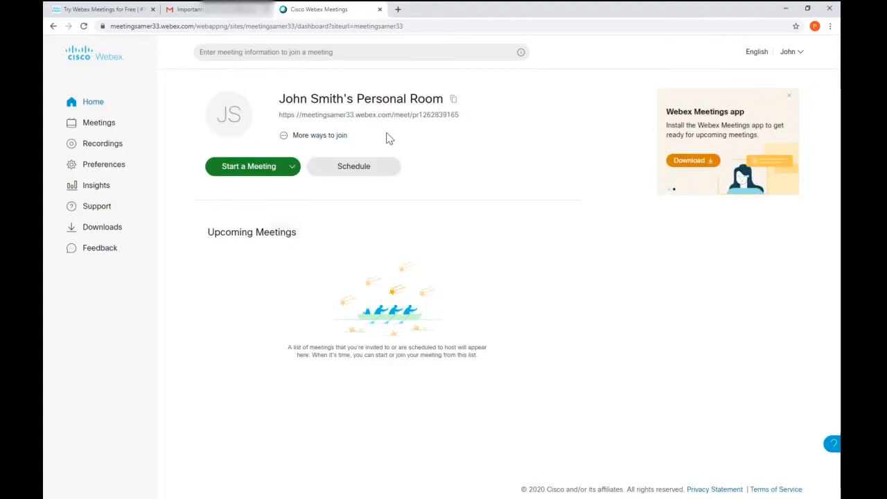
# Step: In Preferences, keep the time zone at (UTC-04:00) Eastern Time (US & Canada)
pyautogui.click(102, 170)
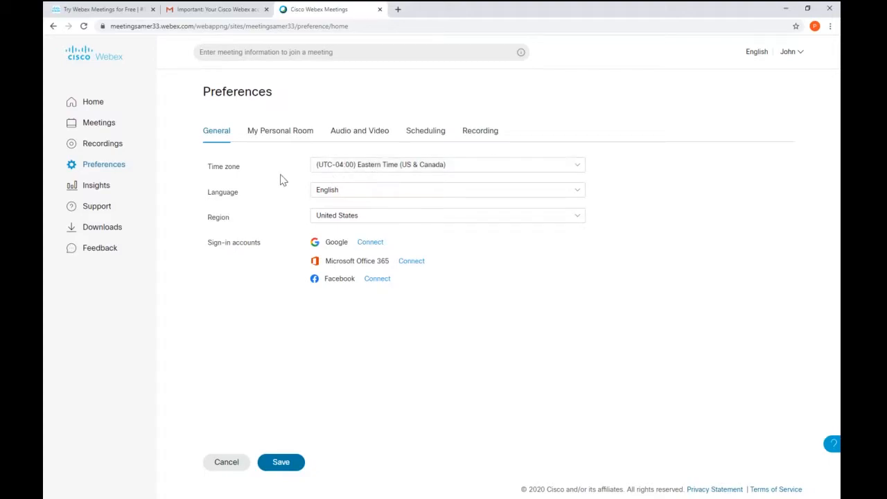
pyautogui.click(408, 166)
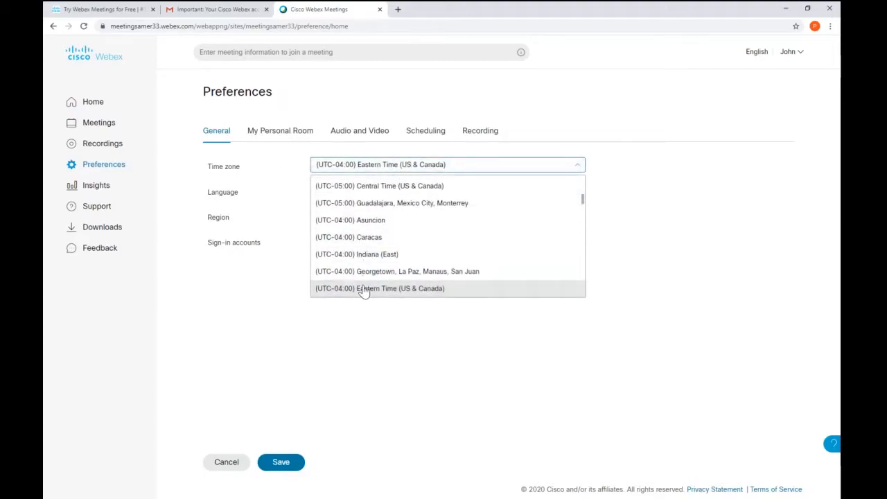
pyautogui.click(362, 288)
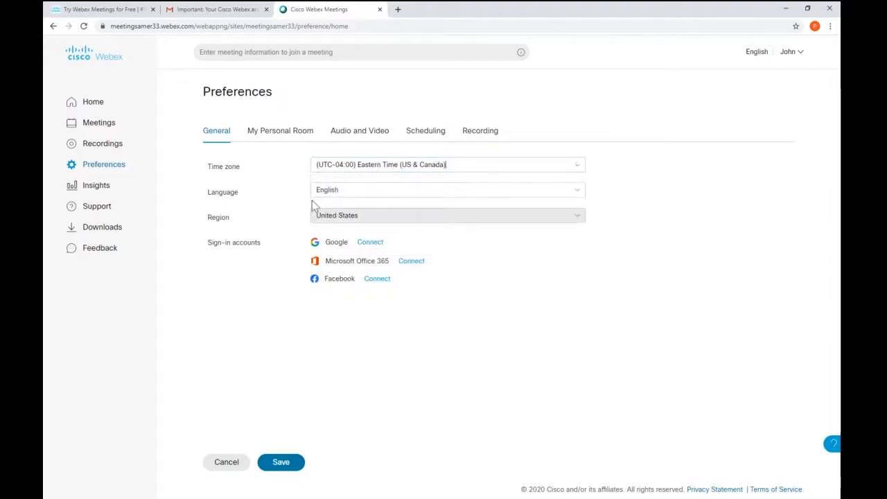
# Step: On the My Personal Room tab, replace the room name with 'My Personal Conference Room'
pyautogui.click(281, 136)
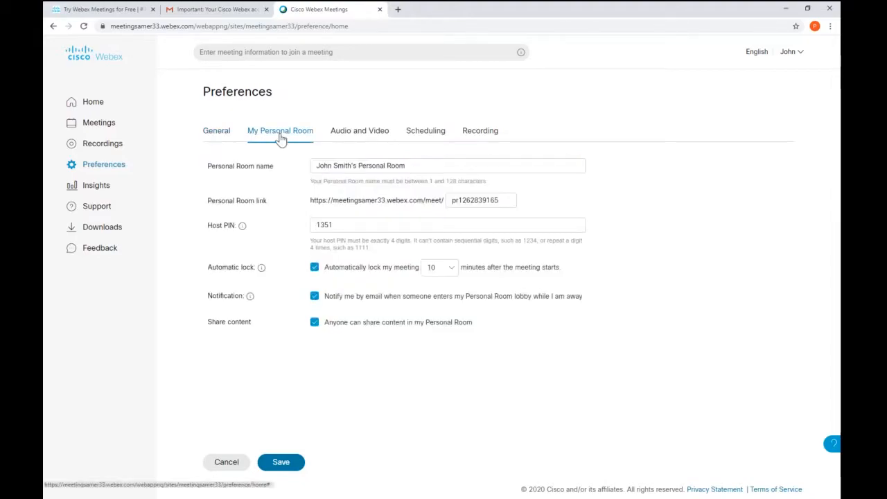
pyautogui.moveTo(407, 166); pyautogui.dragTo(293, 170)
pyautogui.press('Right')
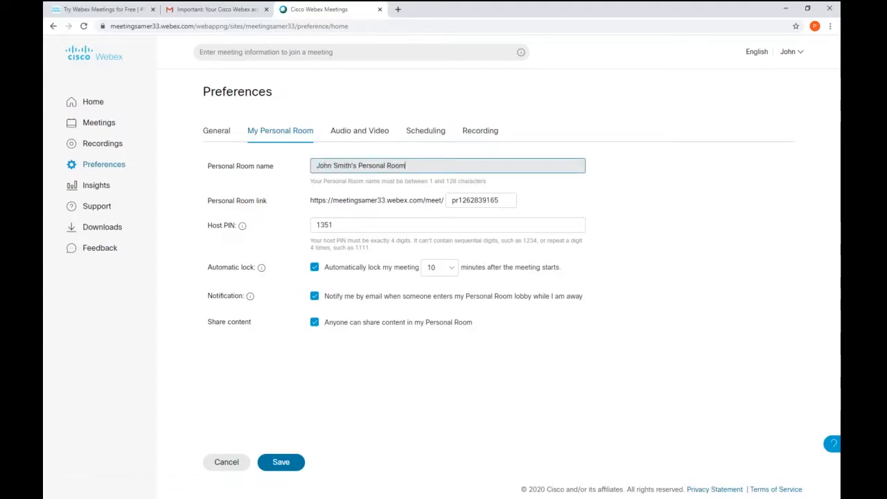
pyautogui.moveTo(358, 166); pyautogui.dragTo(258, 167)
pyautogui.moveTo(408, 165); pyautogui.dragTo(283, 169)
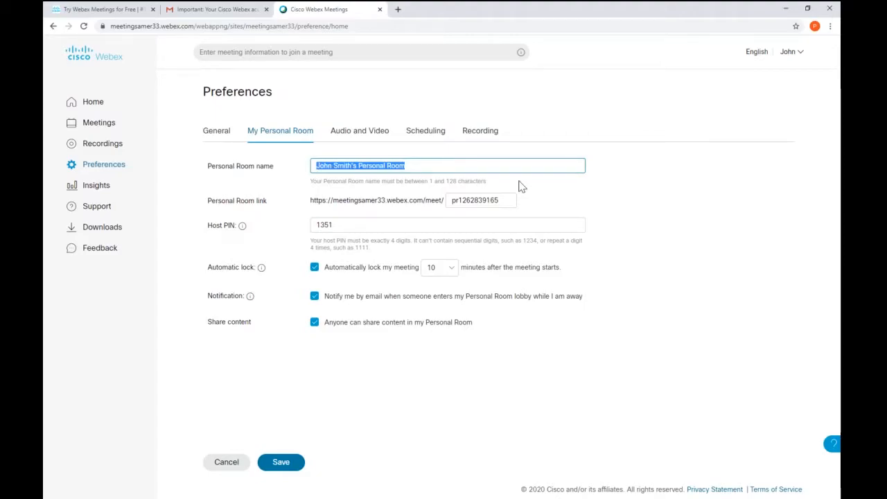
pyautogui.write('M')
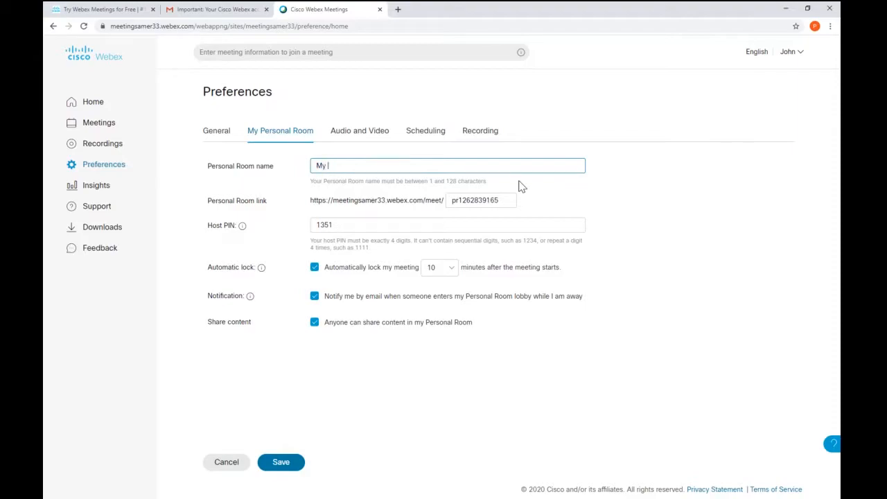
pyautogui.write('y Personal Conference Room')
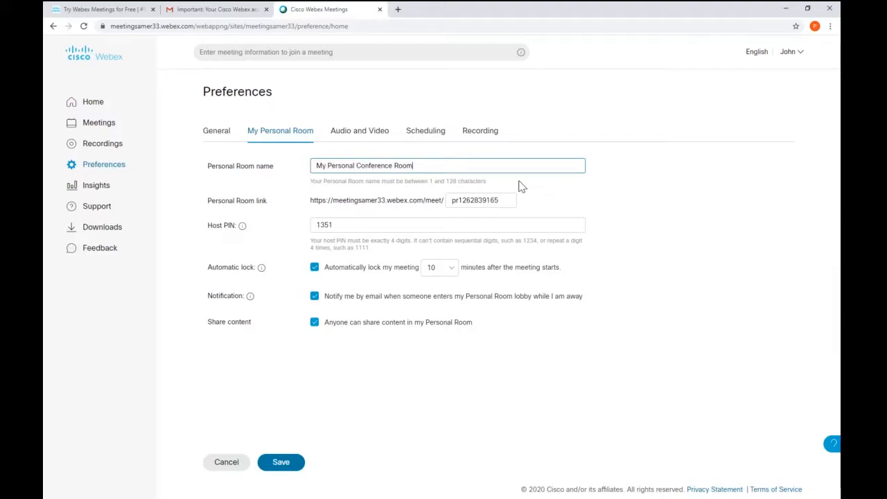
pyautogui.moveTo(512, 200); pyautogui.dragTo(385, 195)
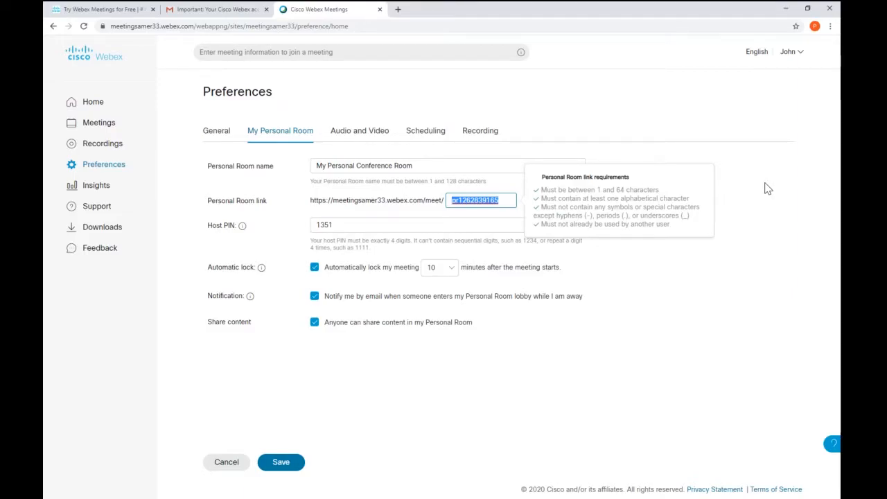
# Step: Replace the room link ending with '_personalconference', dismiss the Host PIN tip, and save
pyautogui.press('BackSpace')
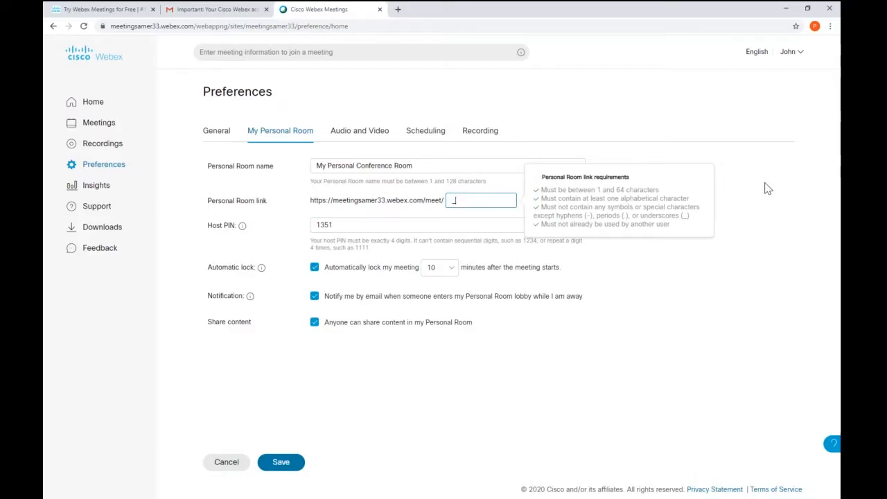
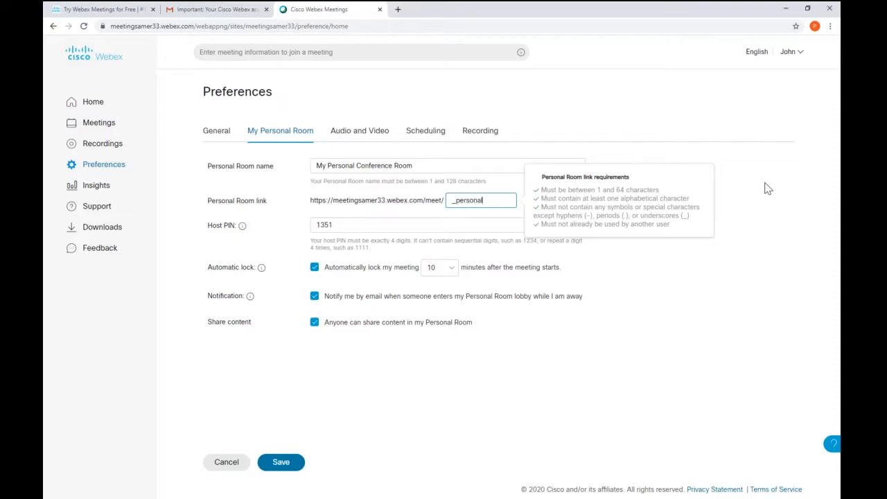
pyautogui.press('Tab')
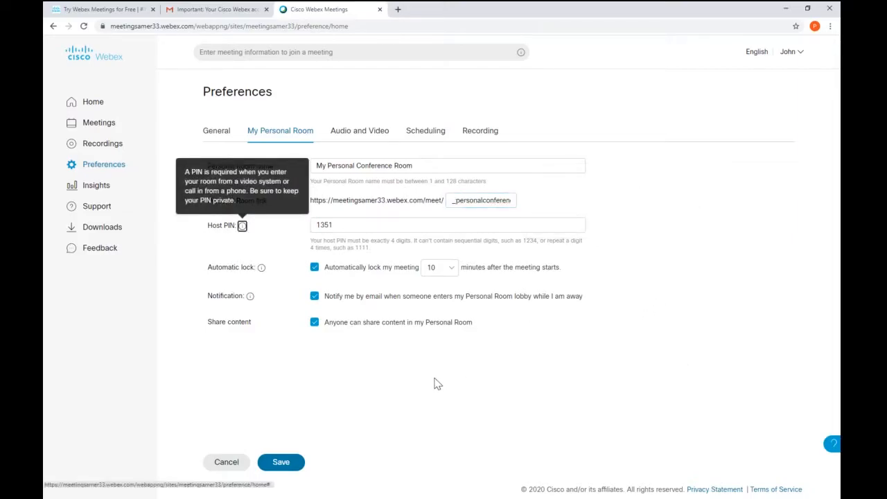
pyautogui.click(388, 343)
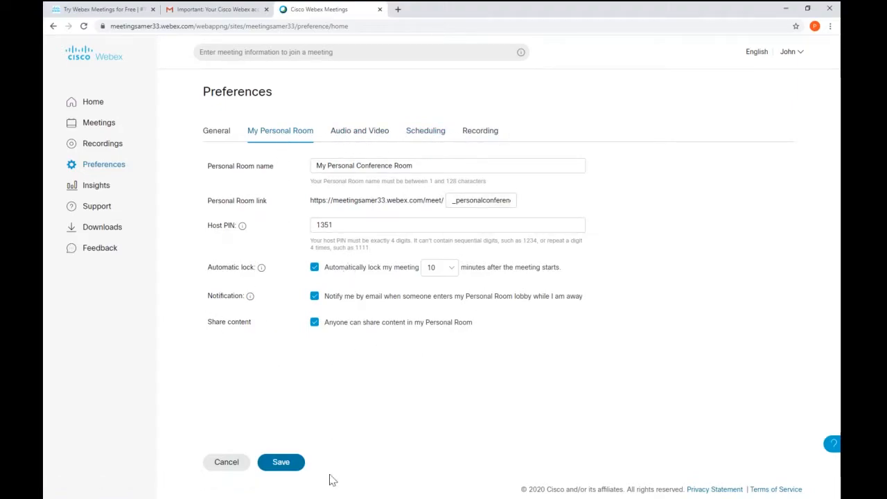
pyautogui.moveTo(243, 292)
pyautogui.click(281, 469)
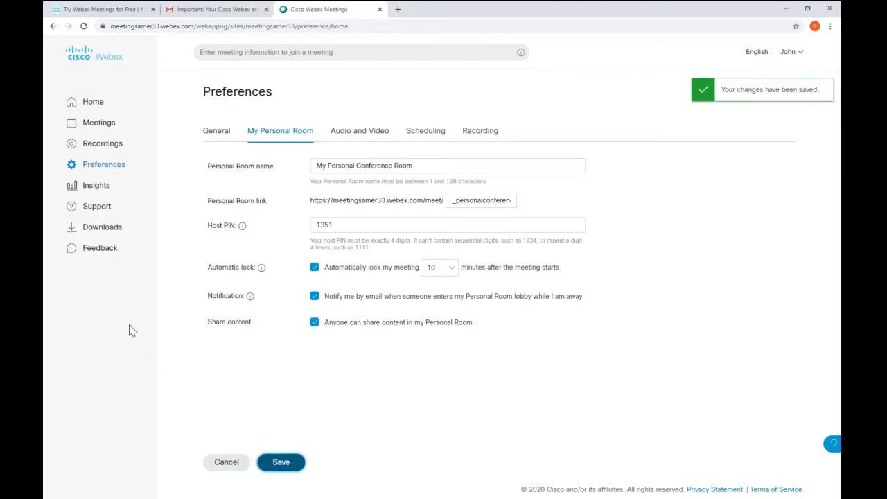
# Step: Return to Home and select the personal room link ending in _personalconference to check it
pyautogui.click(92, 104)
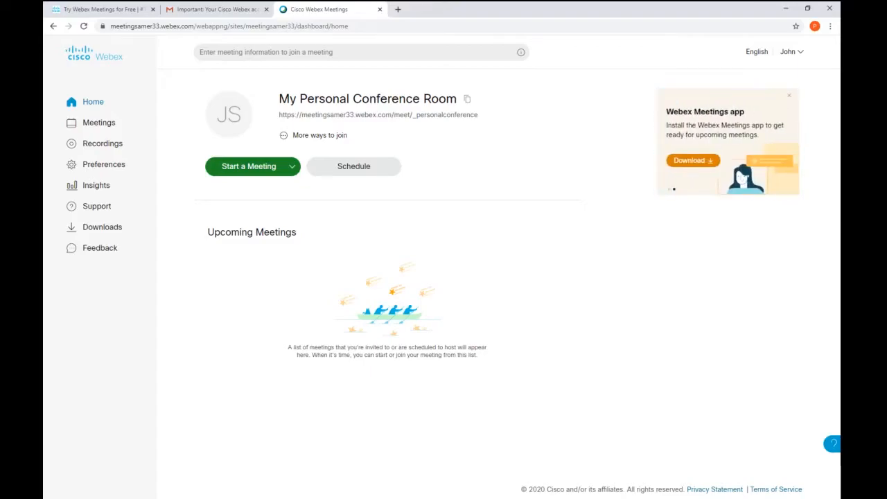
pyautogui.tripleClick(353, 119)
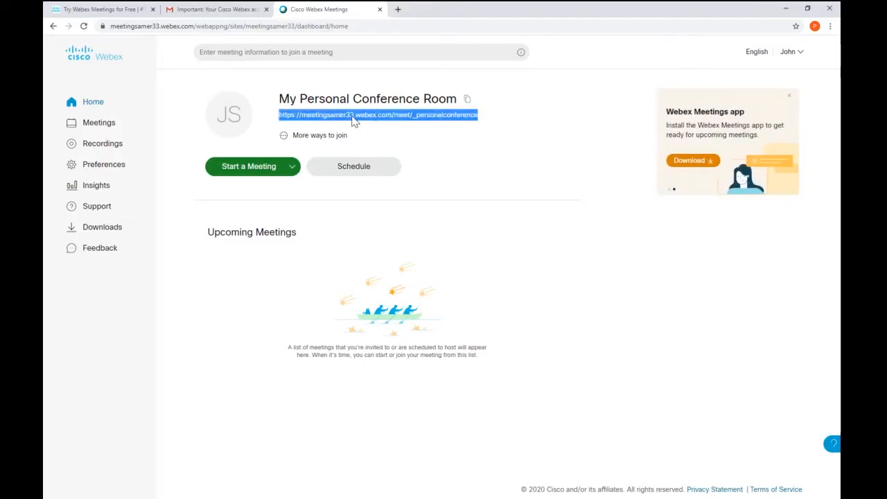
pyautogui.tripleClick(376, 115)
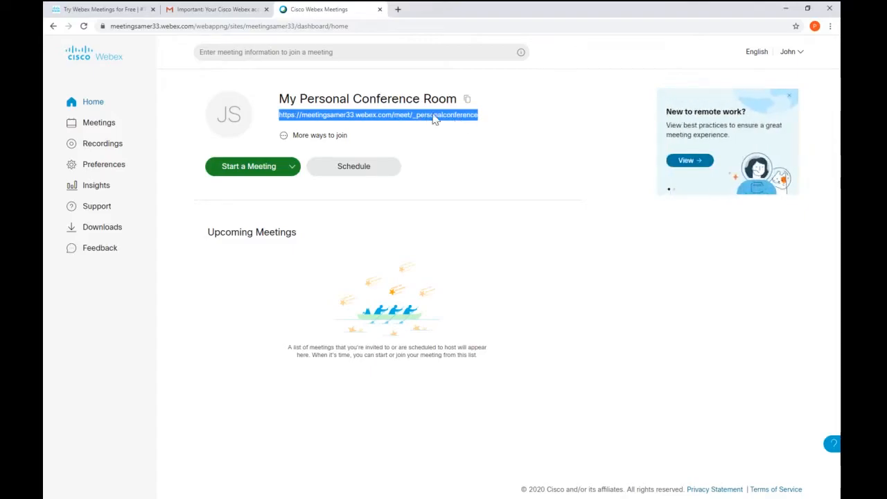
pyautogui.click(447, 129)
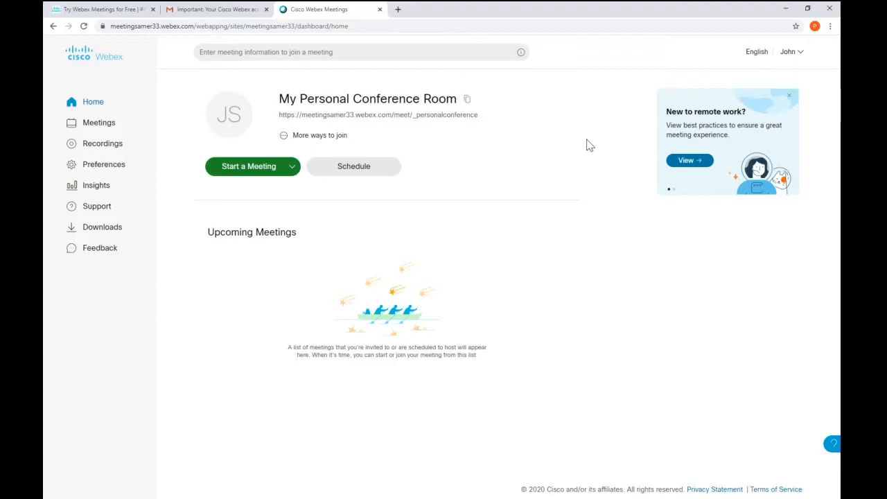
# Step: Open My Webex Profile from the account menu and start editing it
pyautogui.click(796, 61)
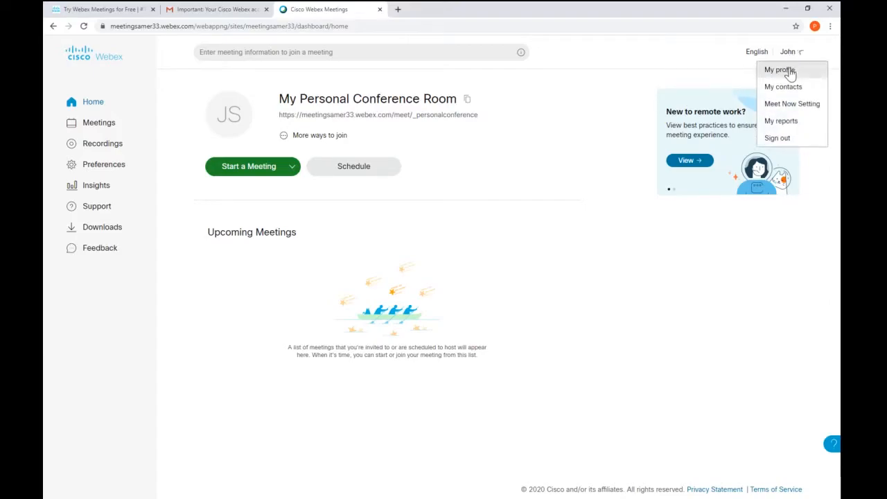
pyautogui.click(790, 72)
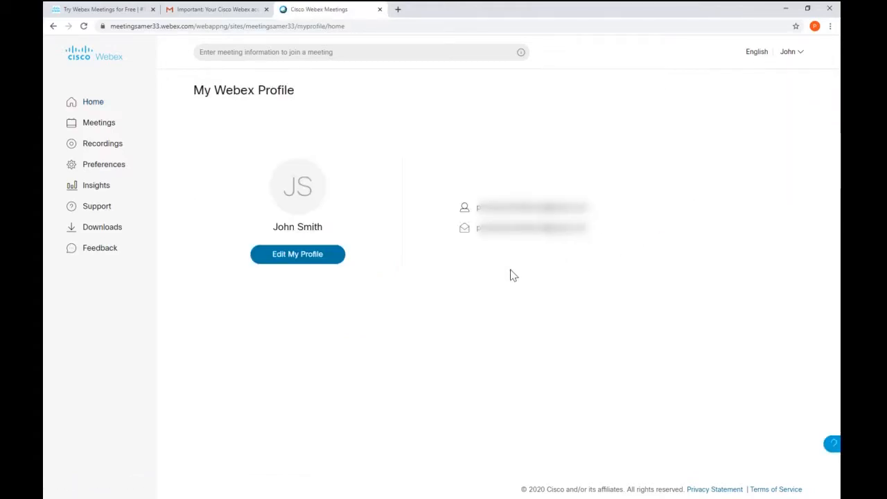
pyautogui.click(300, 256)
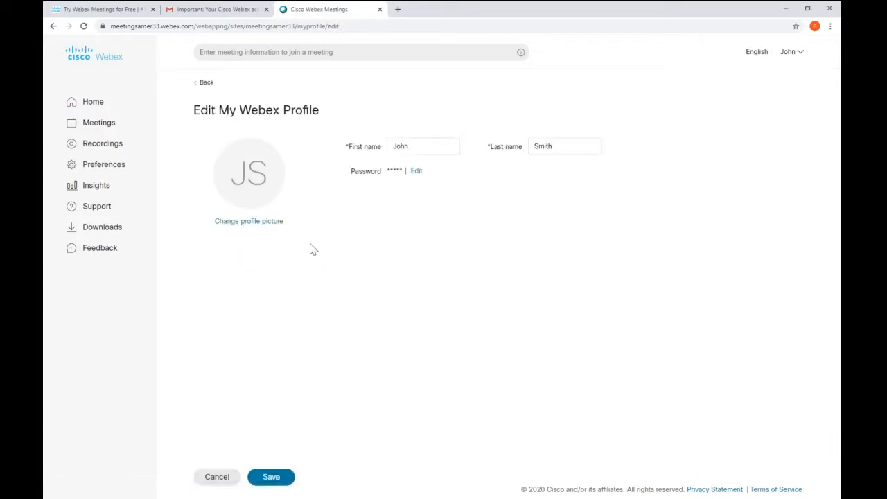
pyautogui.doubleClick(400, 146)
pyautogui.press('Tab')
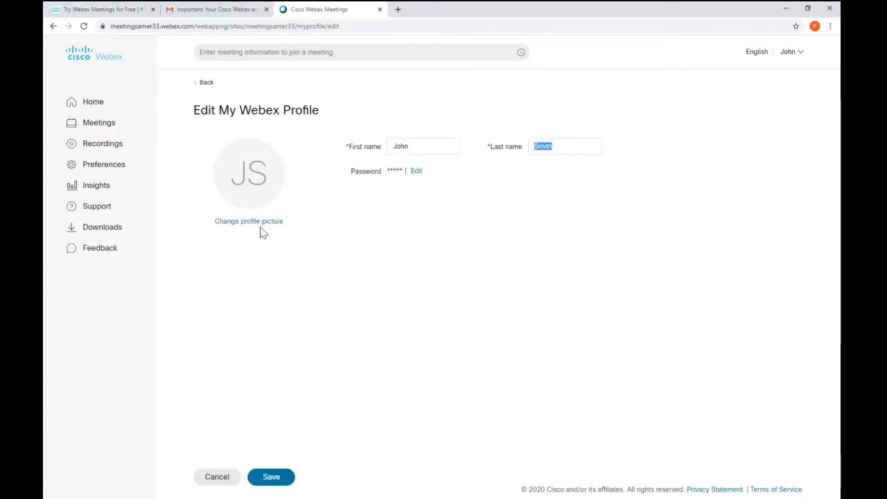
# Step: Upload GSPB_5 as the profile picture and save the profile
pyautogui.click(259, 229)
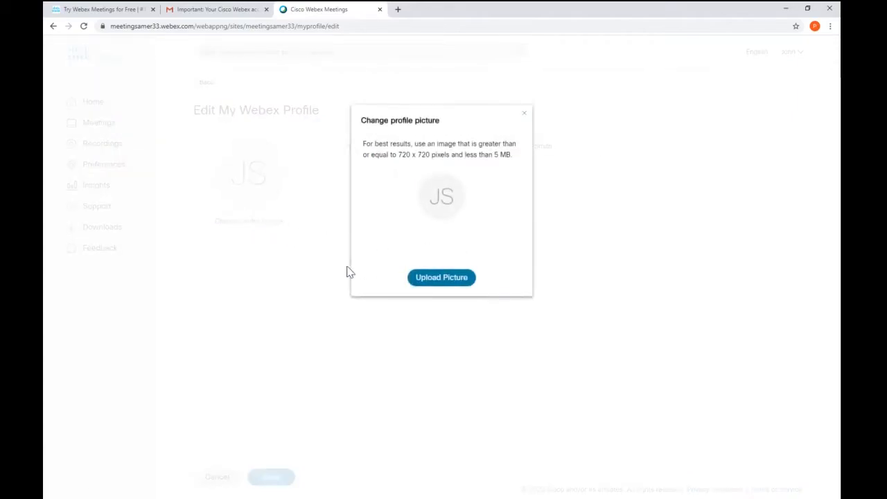
pyautogui.click(448, 278)
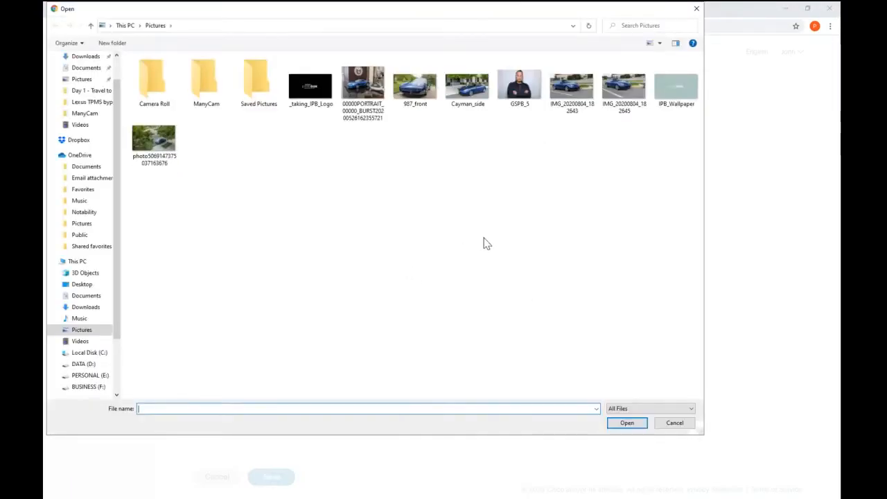
pyautogui.doubleClick(520, 87)
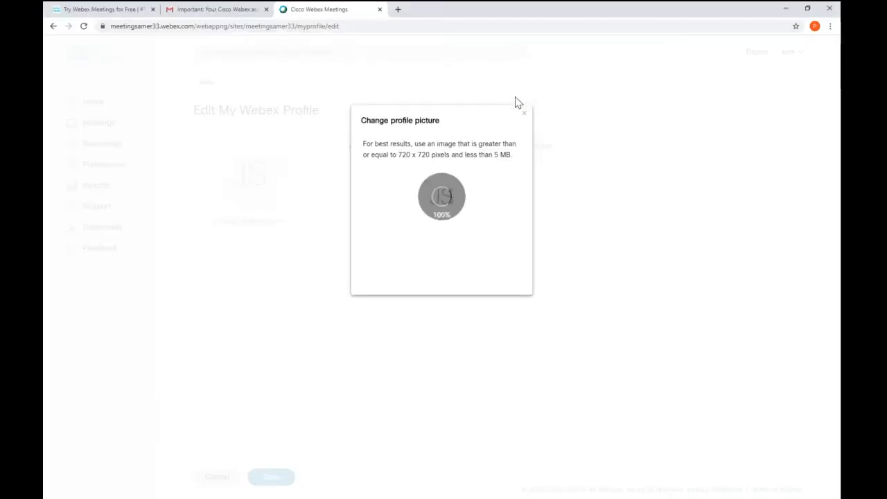
pyautogui.click(481, 299)
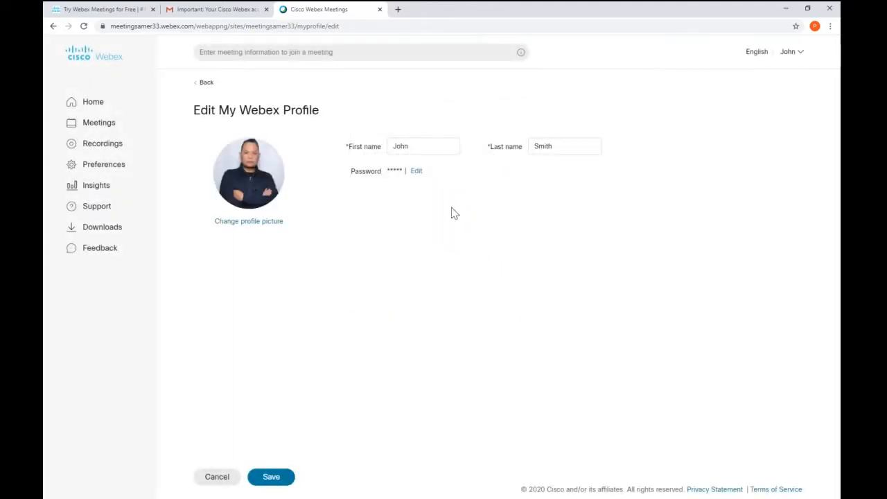
pyautogui.click(271, 477)
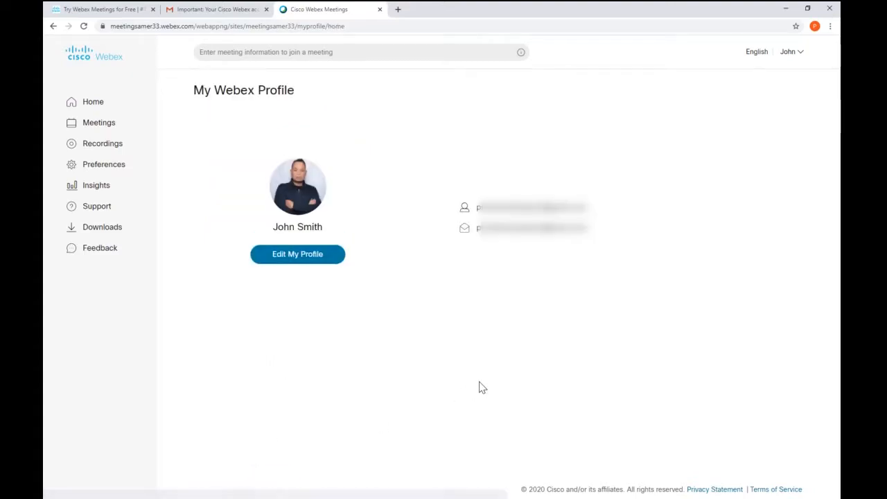
# Step: Copy the personal room link from the Home dashboard, then switch to the Gmail inbox
pyautogui.click(94, 108)
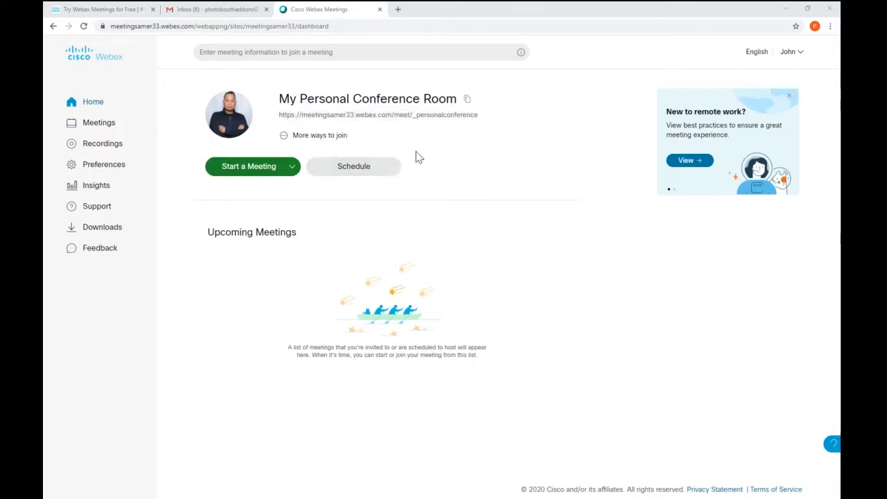
pyautogui.tripleClick(358, 117)
pyautogui.rightClick(358, 117)
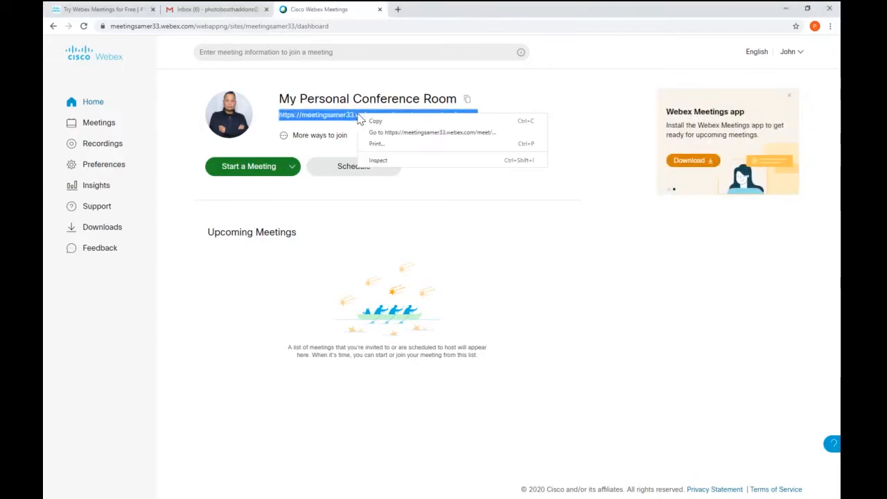
pyautogui.click(374, 122)
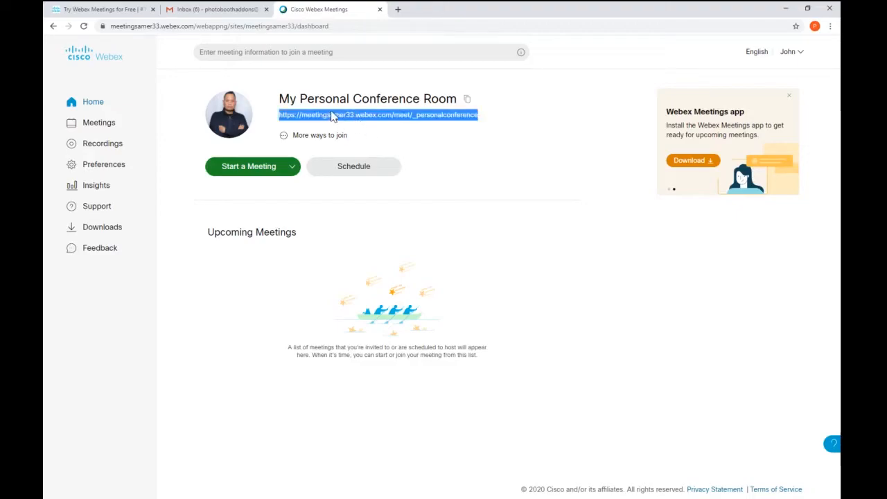
pyautogui.click(386, 118)
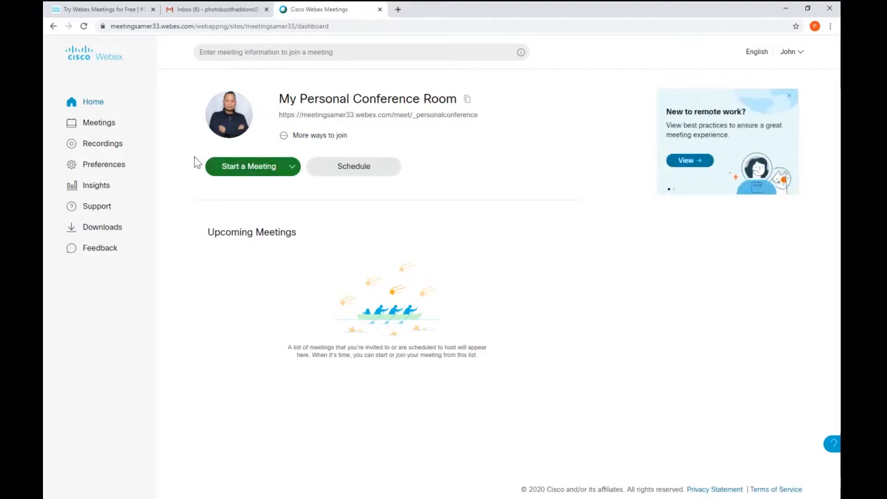
pyautogui.click(224, 11)
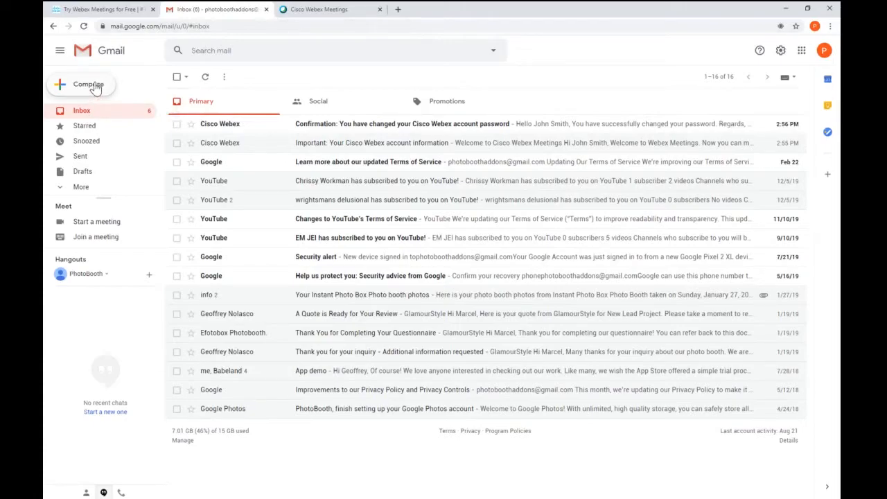
# Step: Draft a Gmail message titled 'Meeting' reading 'Here's the meeting link' plus the pasted personal room link
pyautogui.click(90, 84)
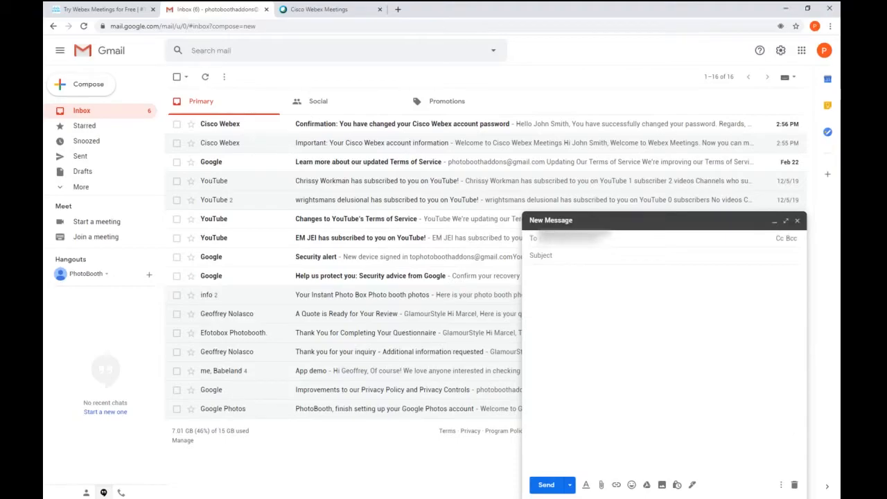
pyautogui.press('Tab')
pyautogui.write('Meeting')
pyautogui.press('Tab')
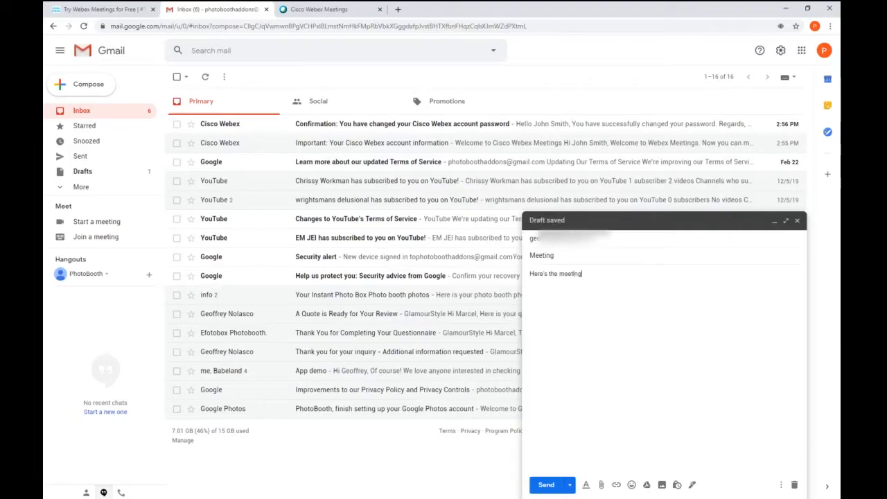
pyautogui.press('Return')
pyautogui.hotkey('ctrl', 'v')
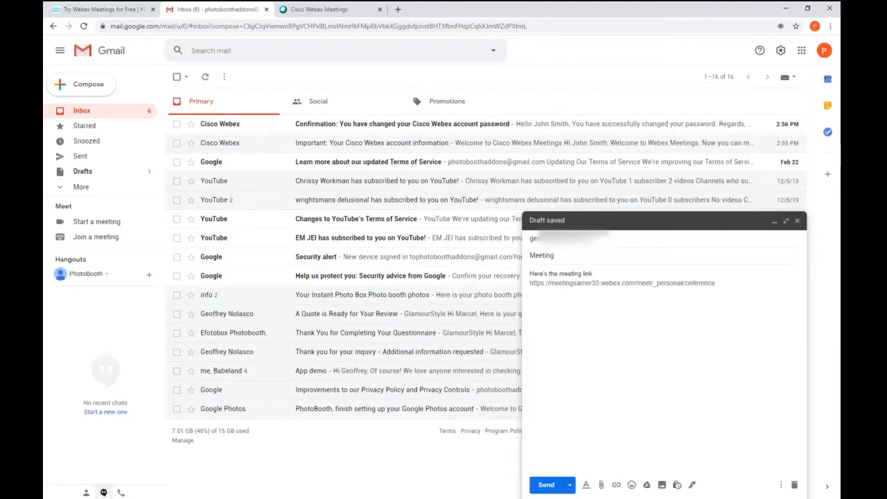
pyautogui.press('Return')
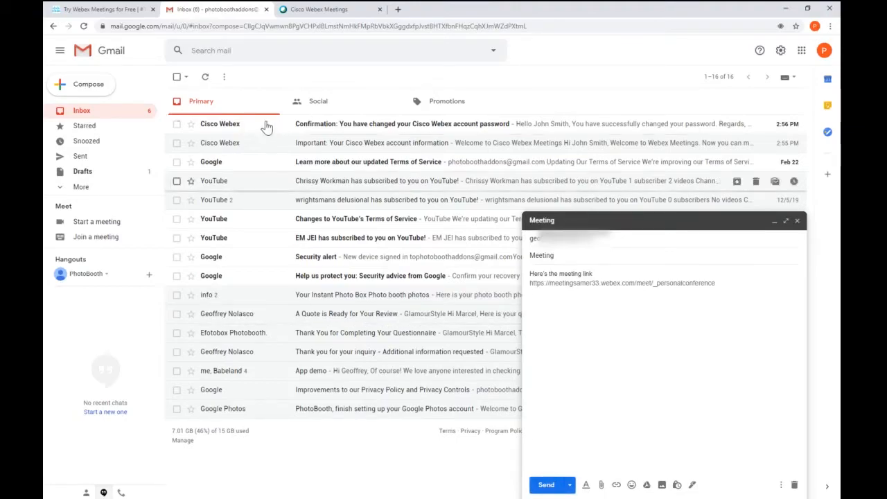
pyautogui.click(326, 9)
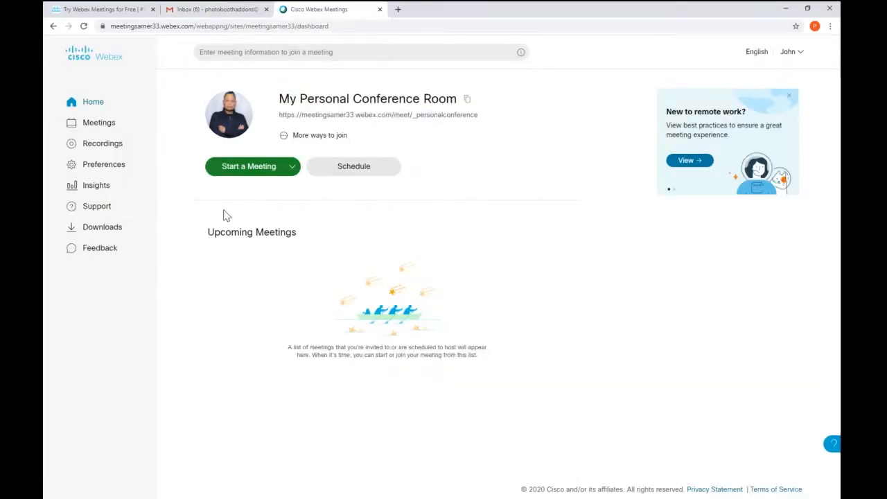
# Step: Start an instant meeting in the personal room and begin it from the preview screen
pyautogui.click(257, 170)
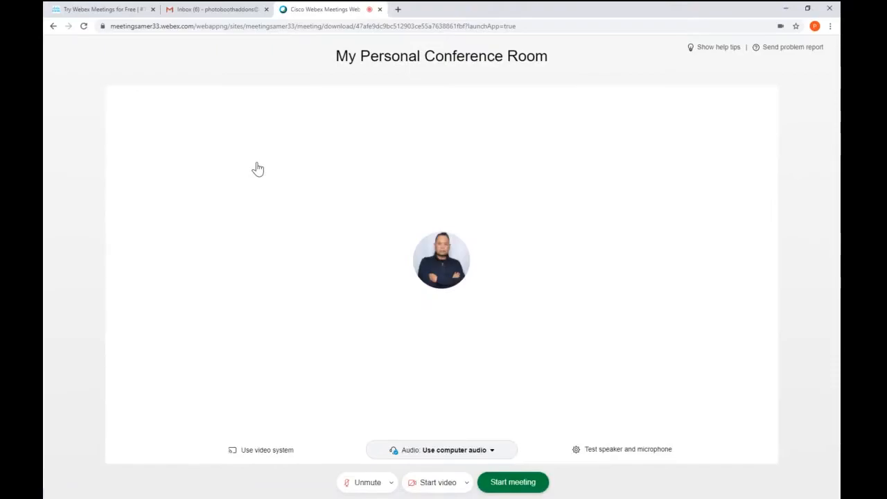
pyautogui.click(521, 488)
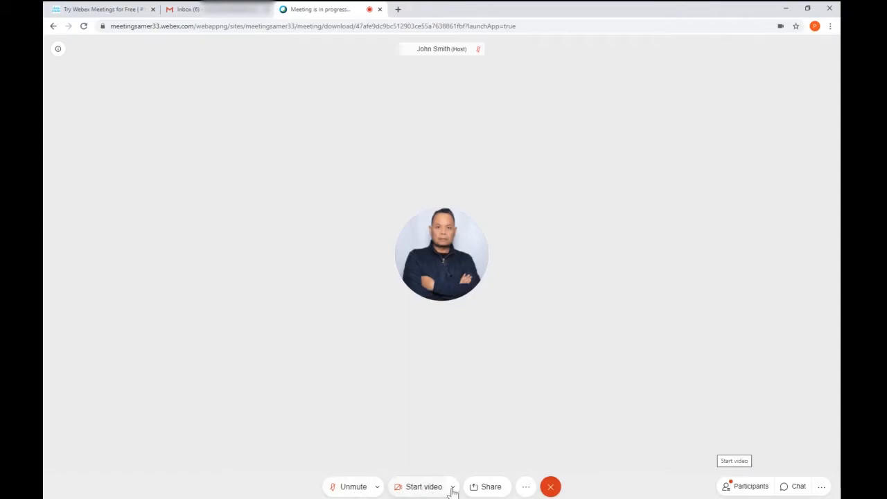
# Step: Show the participants list, then end the instant meeting for everyone and confirm
pyautogui.click(746, 490)
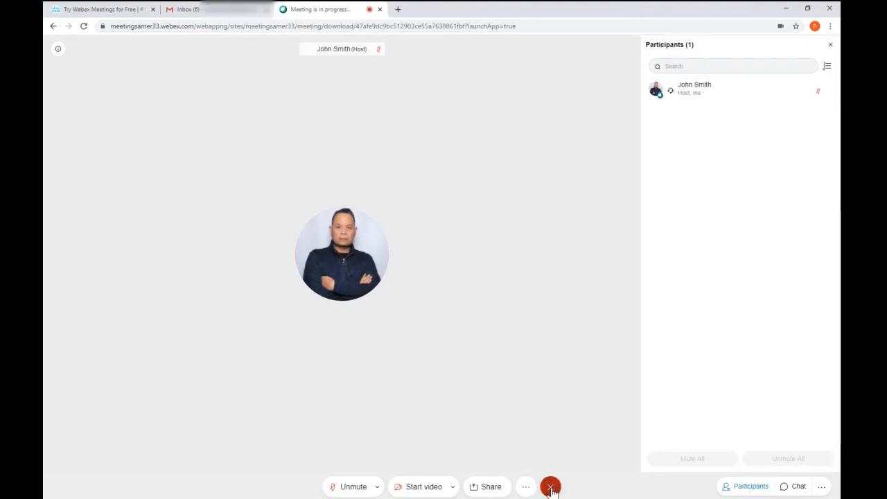
pyautogui.click(551, 488)
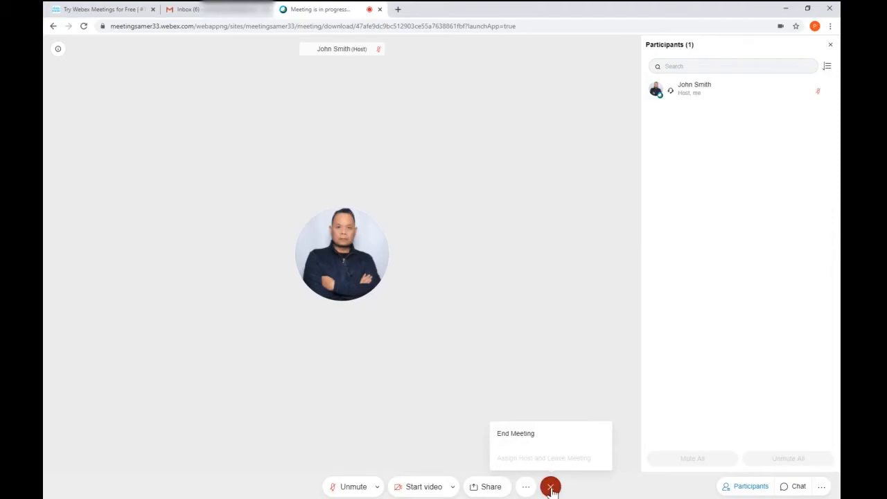
pyautogui.click(533, 437)
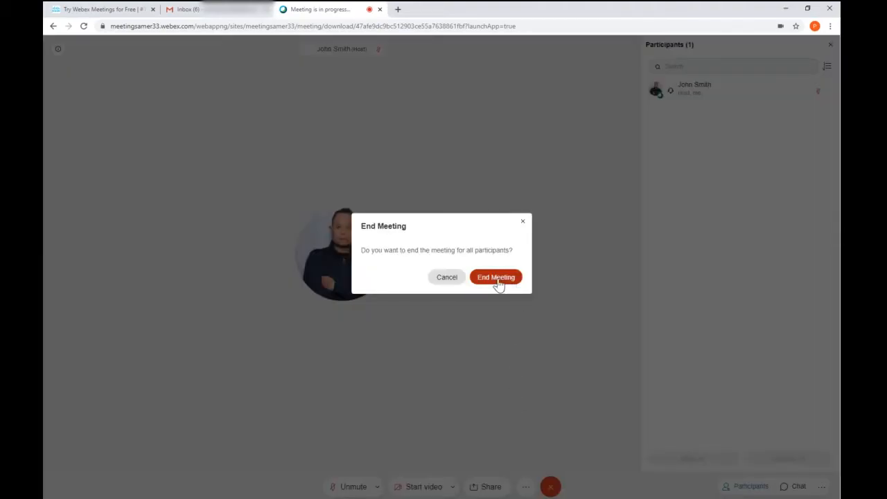
pyautogui.click(497, 278)
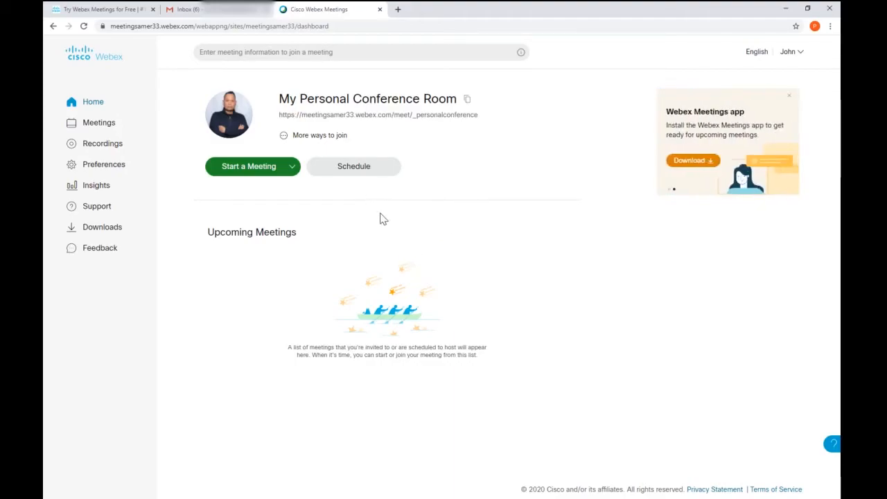
# Step: Begin scheduling a new meeting with topic 'Meeting' and a meeting password
pyautogui.click(360, 172)
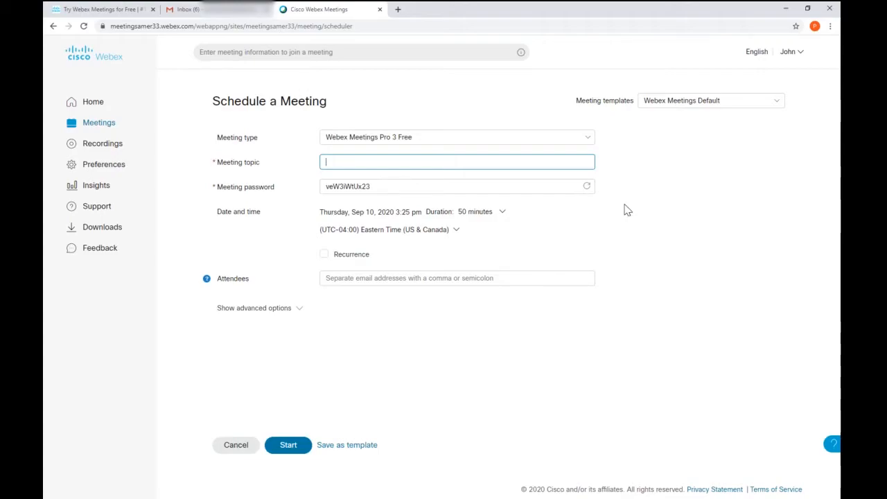
pyautogui.write('ting')
pyautogui.press('Tab')
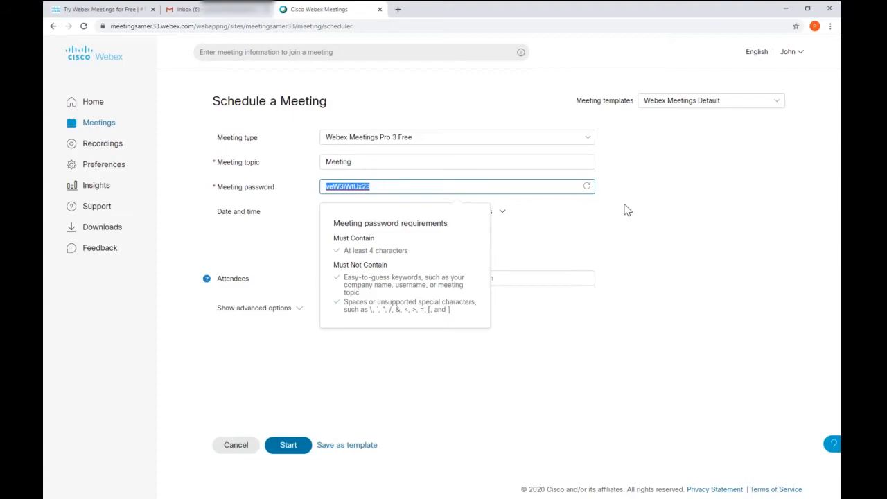
pyautogui.press('Tab')
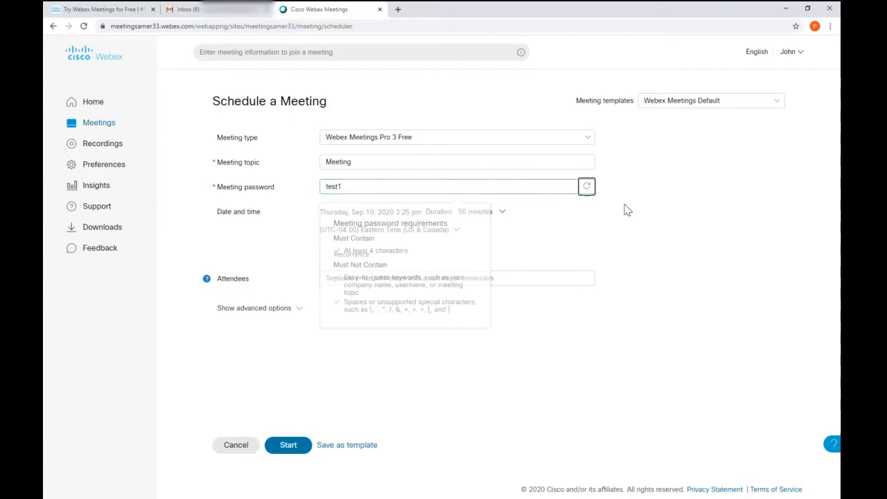
# Step: Set the meeting date to Friday, Sep 11, 2020 at 3:00 pm
pyautogui.click(491, 217)
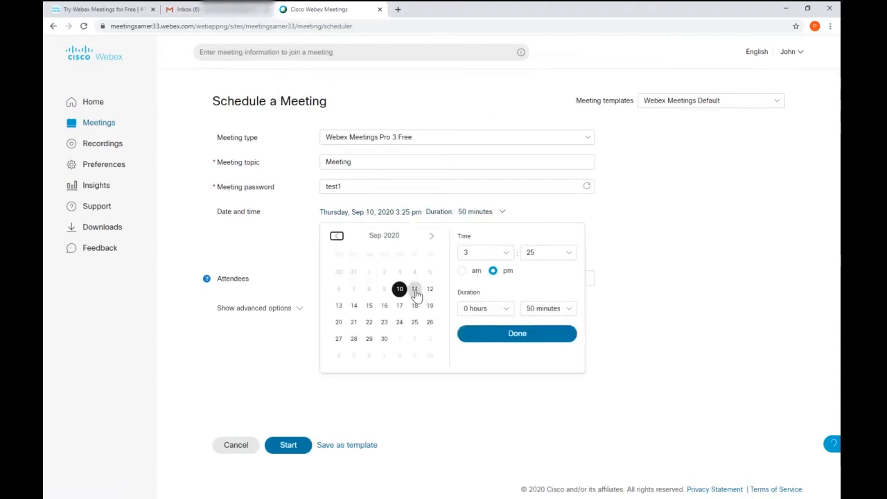
pyautogui.click(415, 294)
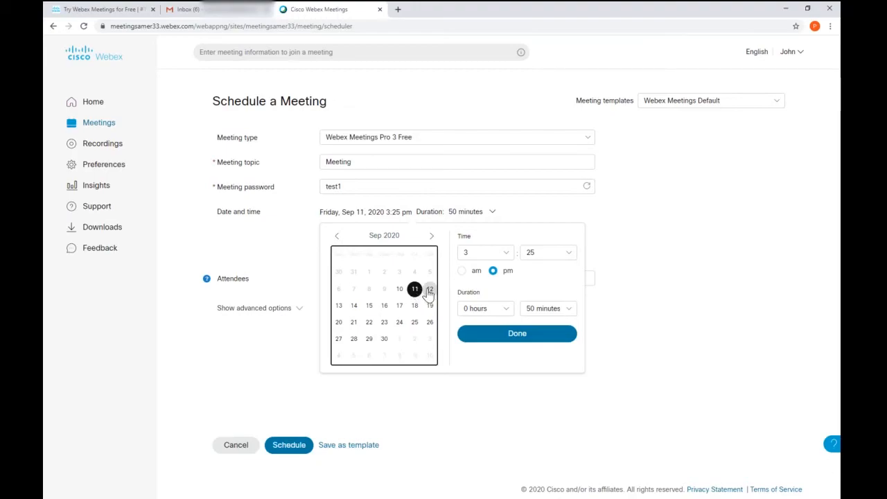
pyautogui.click(535, 255)
pyautogui.click(542, 275)
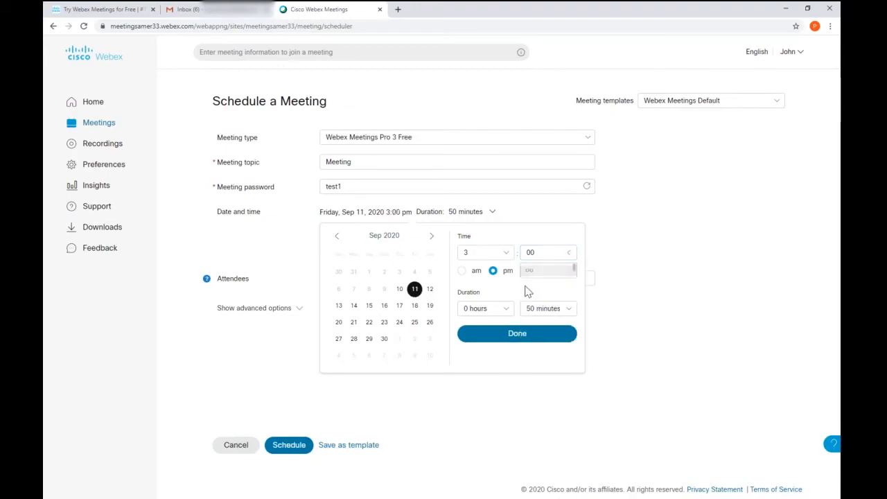
pyautogui.click(517, 335)
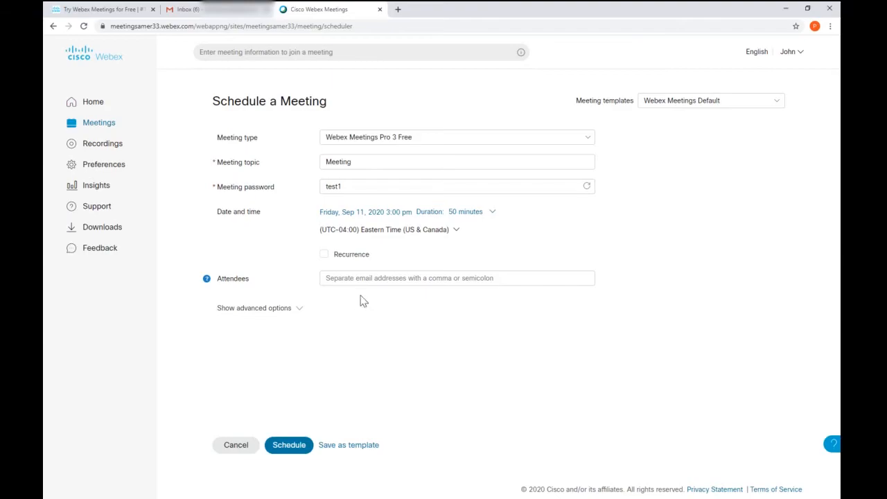
# Step: Add one attendee's email address to the invite list
pyautogui.click(365, 281)
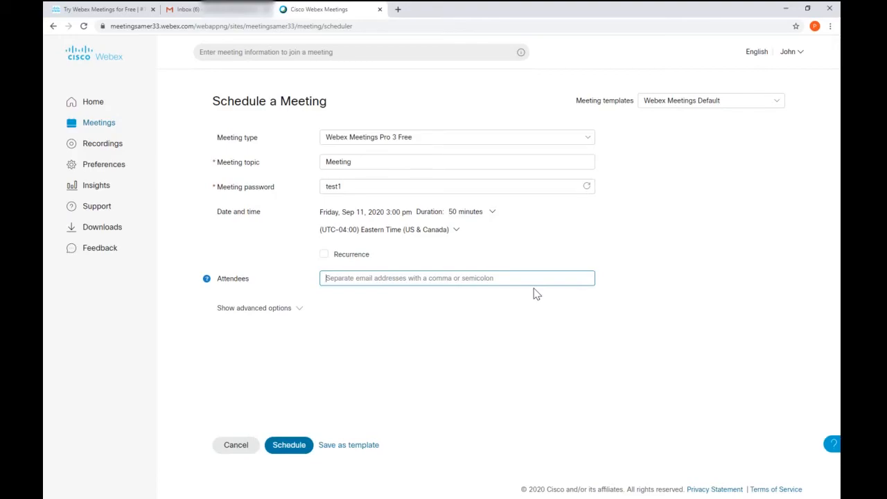
pyautogui.write('g')
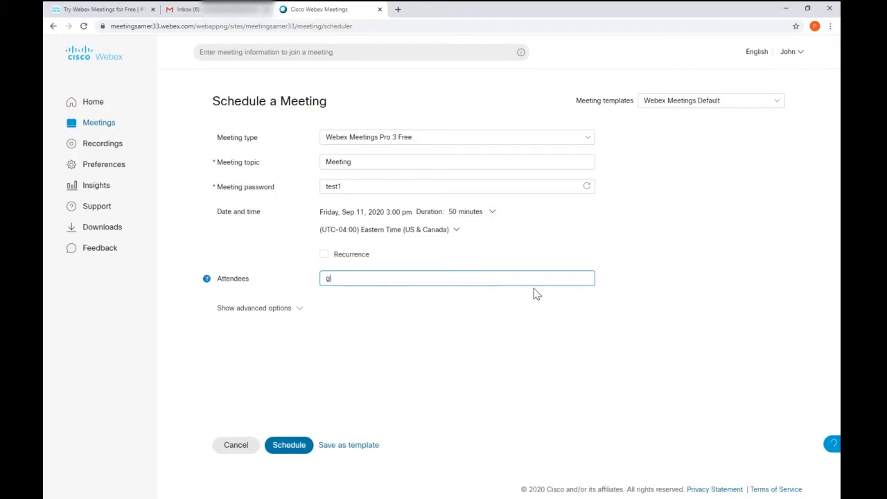
pyautogui.write('eoffre')
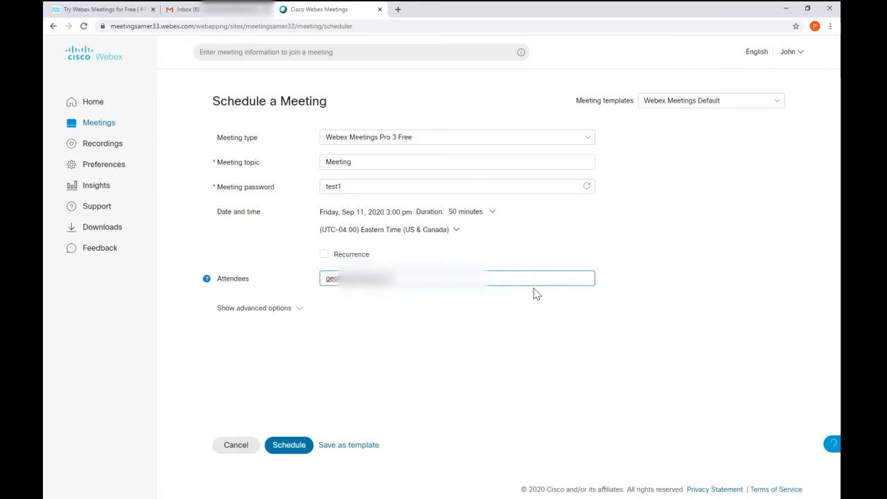
pyautogui.press('Return')
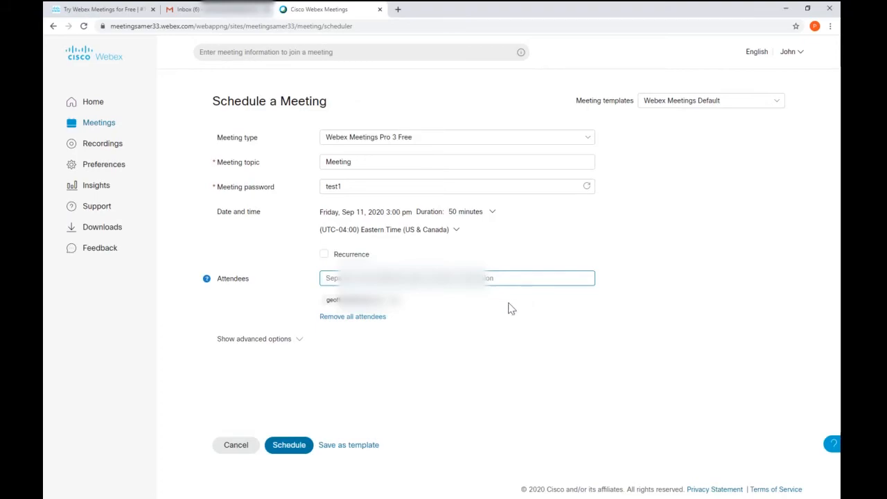
# Step: Review the advanced and scheduling options, then schedule the Sep 11, 3:00–3:50 PM meeting
pyautogui.click(301, 344)
pyautogui.click(300, 345)
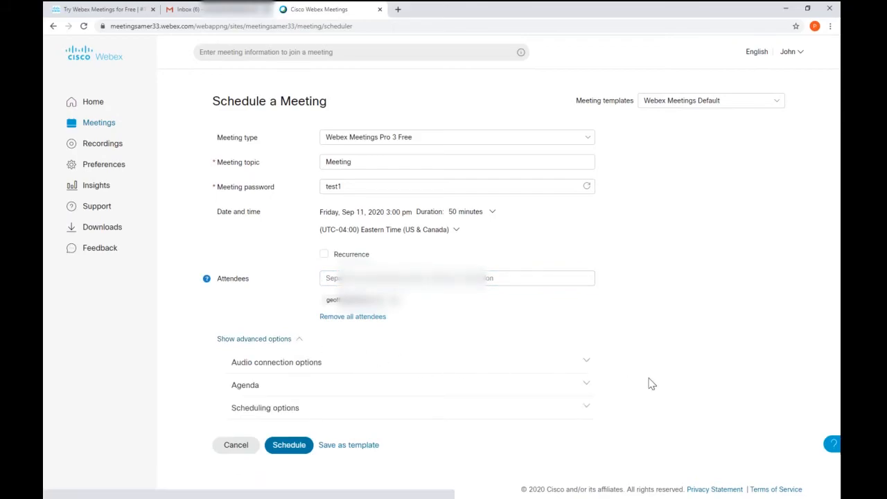
pyautogui.click(586, 409)
pyautogui.scroll(-5, 629, 399)
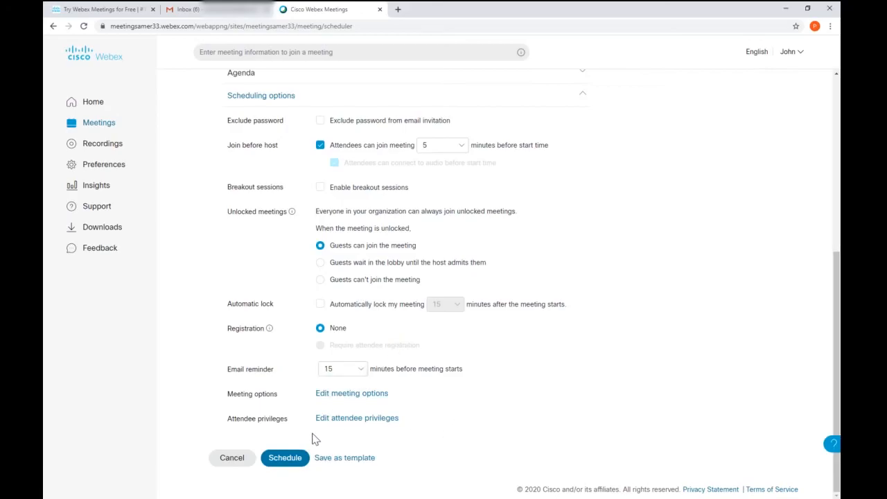
pyautogui.scroll(4, 465, 390)
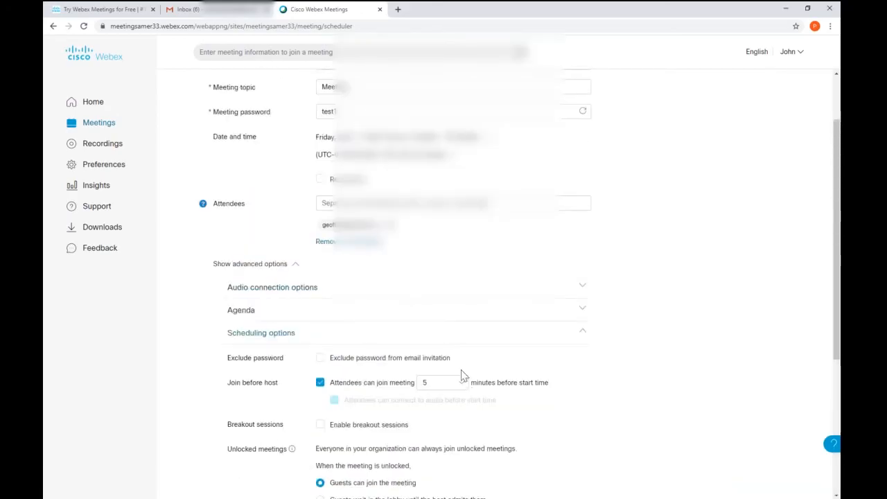
pyautogui.scroll(-4, 579, 267)
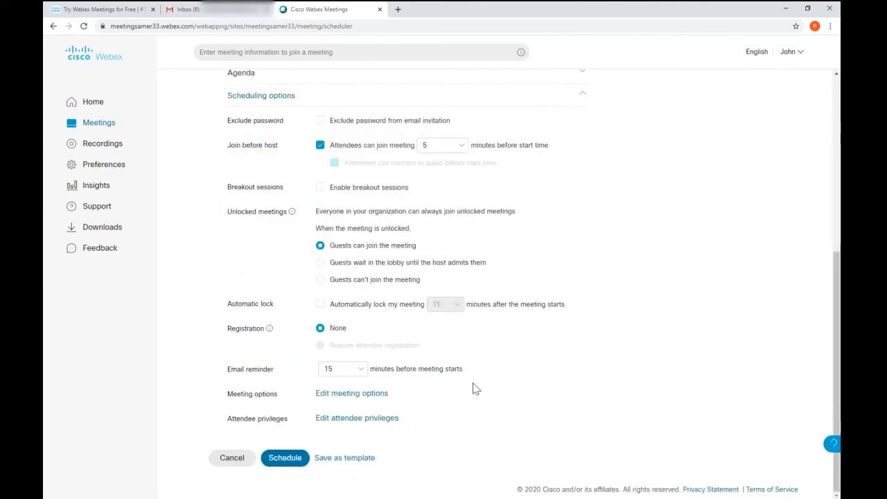
pyautogui.click(280, 463)
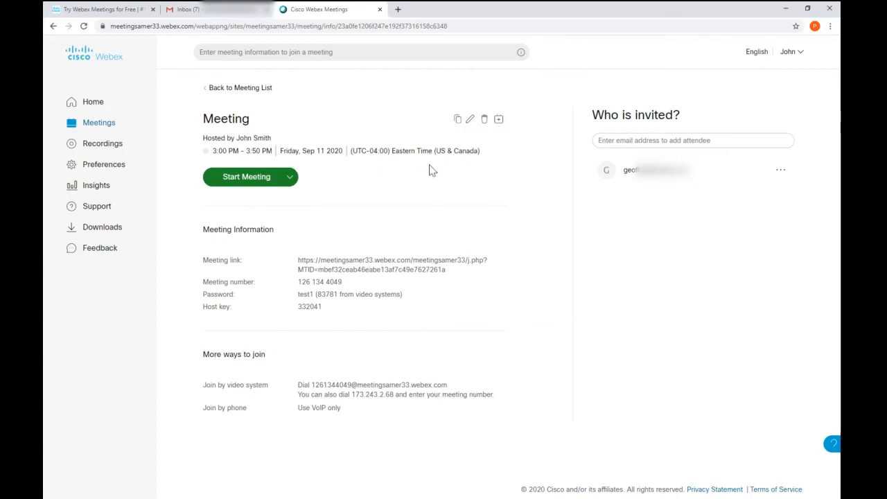
# Step: Leave the invitee list unchanged and return to the Home dashboard showing the upcoming Meeting
pyautogui.click(635, 140)
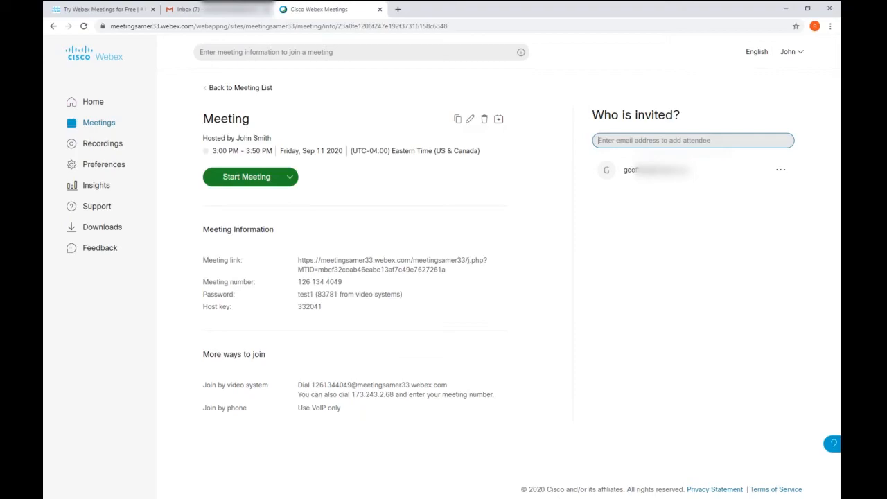
pyautogui.click(624, 279)
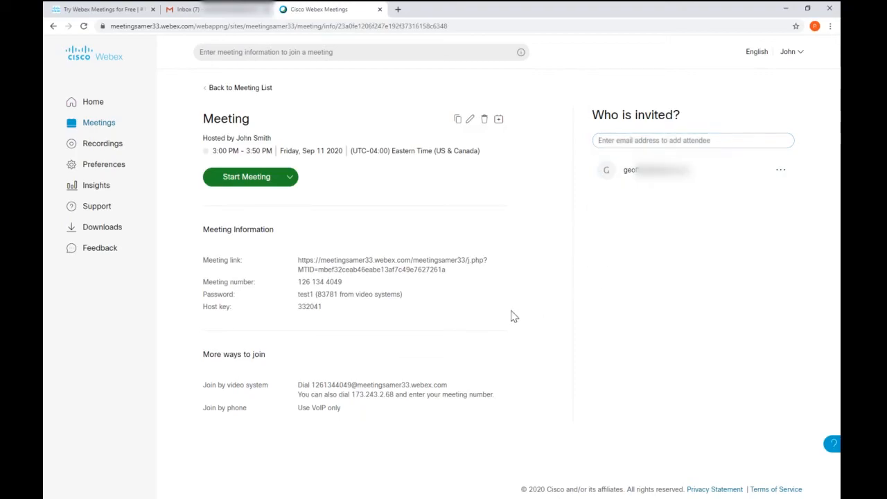
pyautogui.click(93, 104)
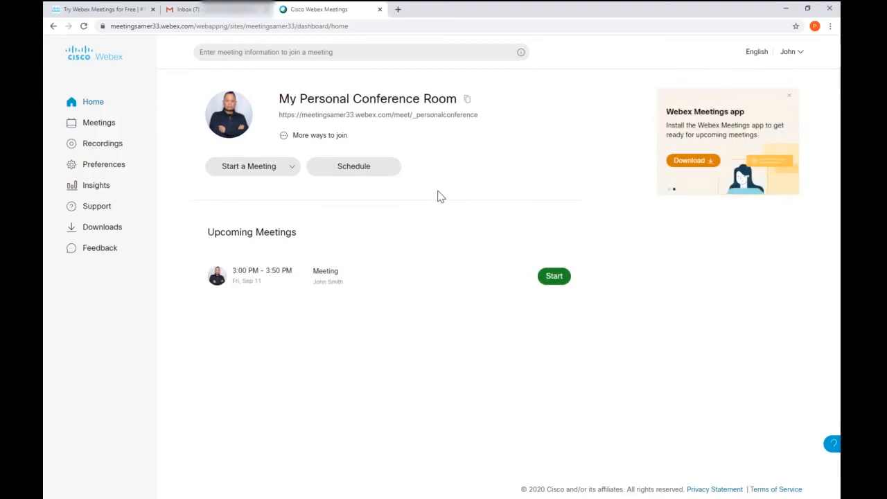
# Step: Start the scheduled 3:00–3:50 PM Meeting, then end it for everyone and confirm
pyautogui.click(555, 279)
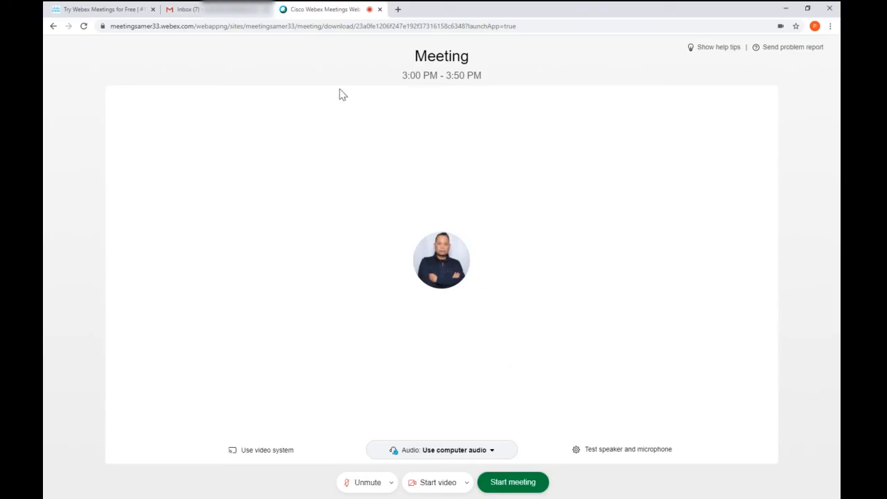
pyautogui.click(515, 483)
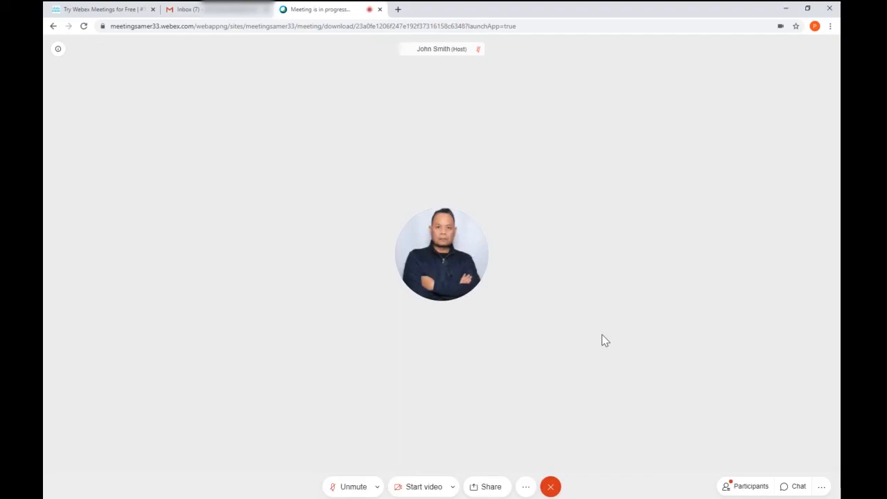
pyautogui.click(550, 486)
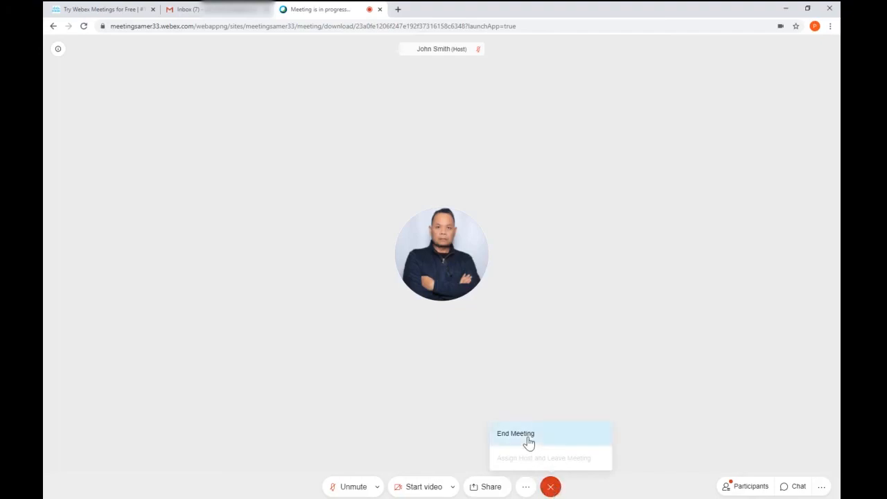
pyautogui.click(525, 435)
pyautogui.click(497, 277)
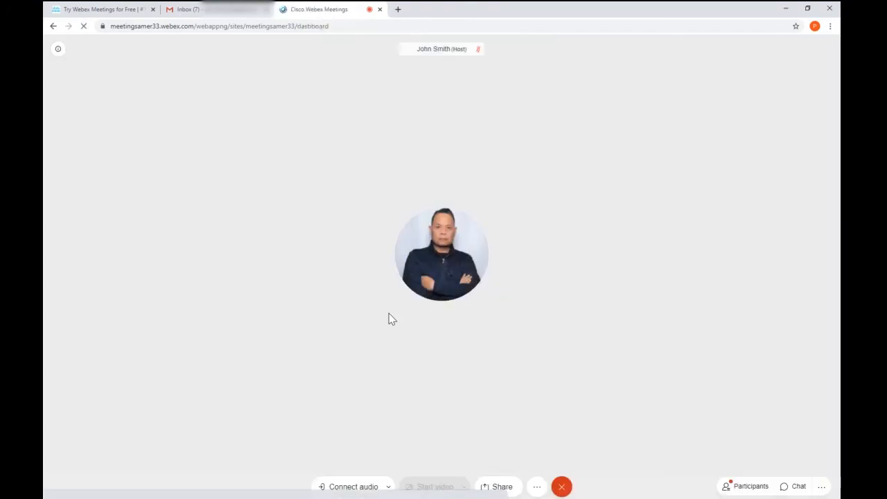